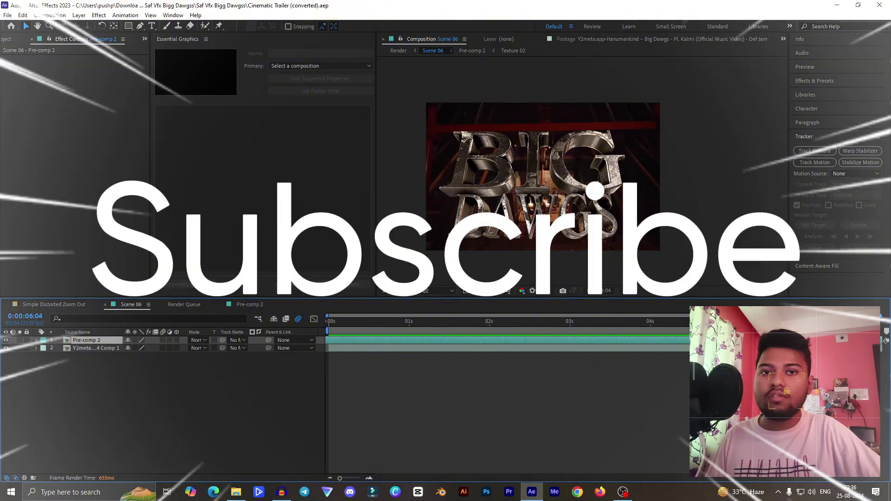
Step: Scrub the Scene 06 title animation back to 0:00:00:17, where the metal letters fill the frame
drag(687, 325, 645, 377)
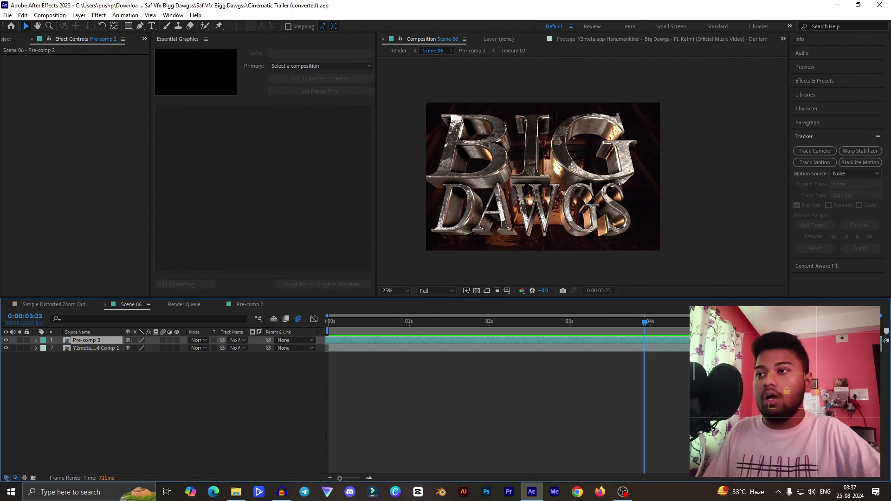
drag(337, 325, 384, 324)
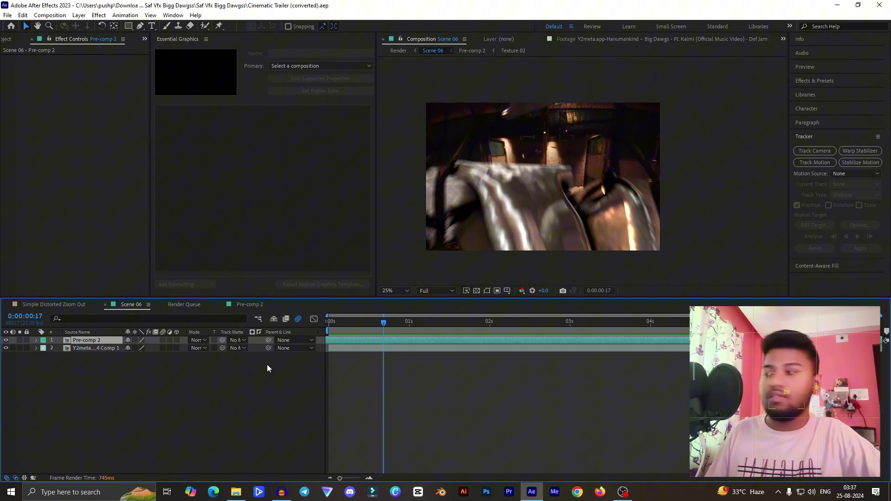
Step: Open Pre-comp 2 and play a preview from its start
double_click(80, 342)
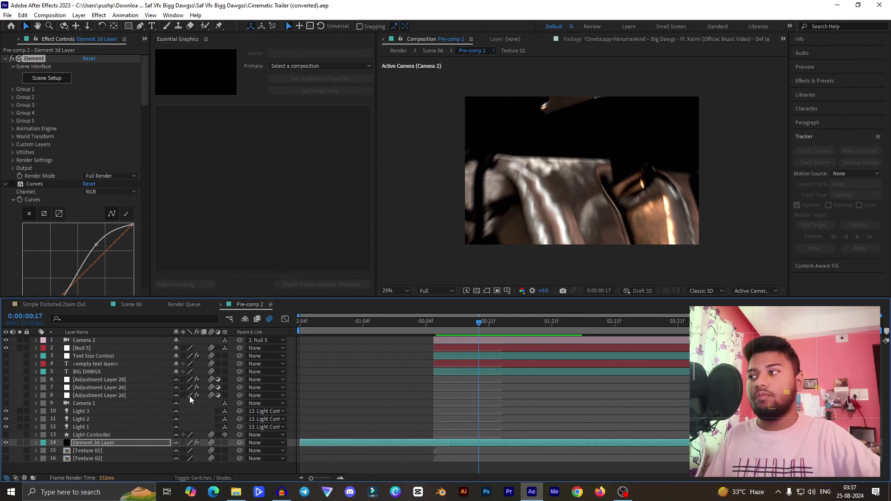
click(316, 324)
key(space)
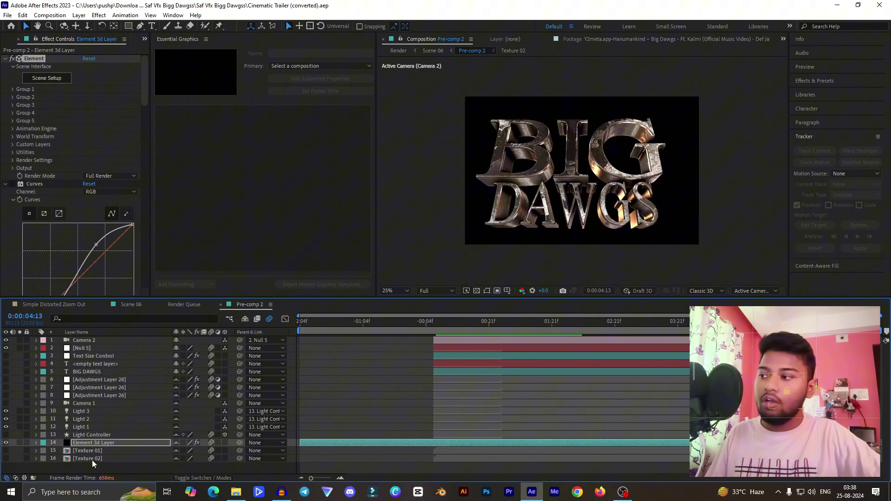
Step: Select the Element 3d Layer, cancel a new Solid layer, and expand Effects & Presets
click(99, 442)
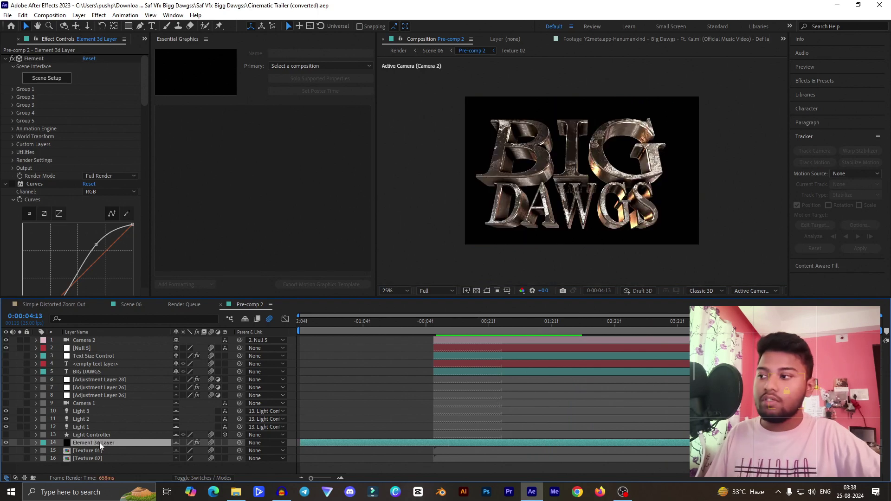
right_click(199, 466)
mouse_move(236, 357)
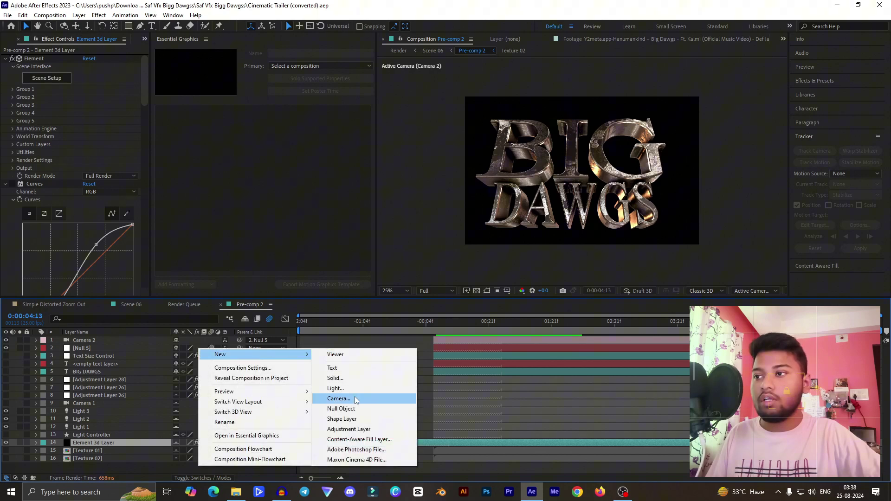
click(337, 379)
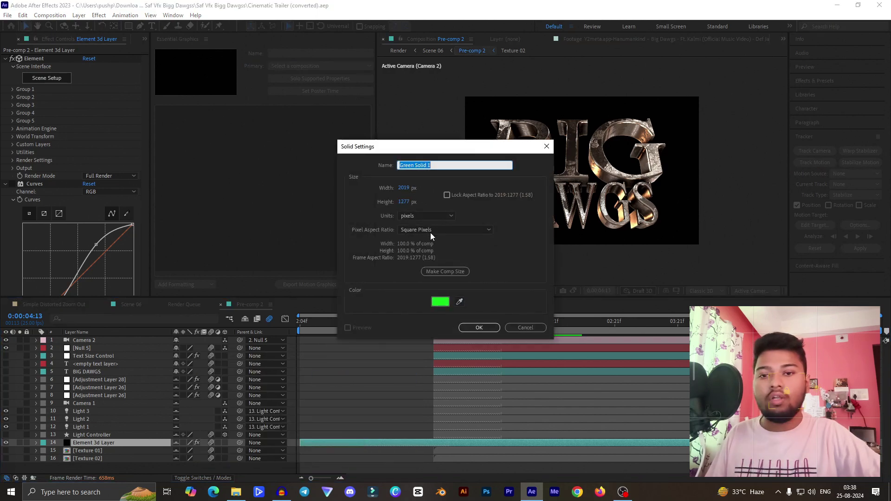
click(525, 328)
click(820, 82)
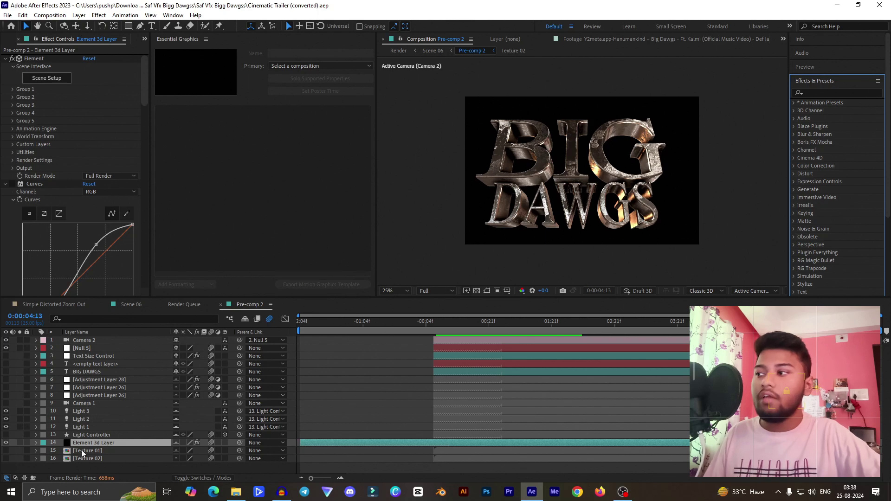
click(87, 372)
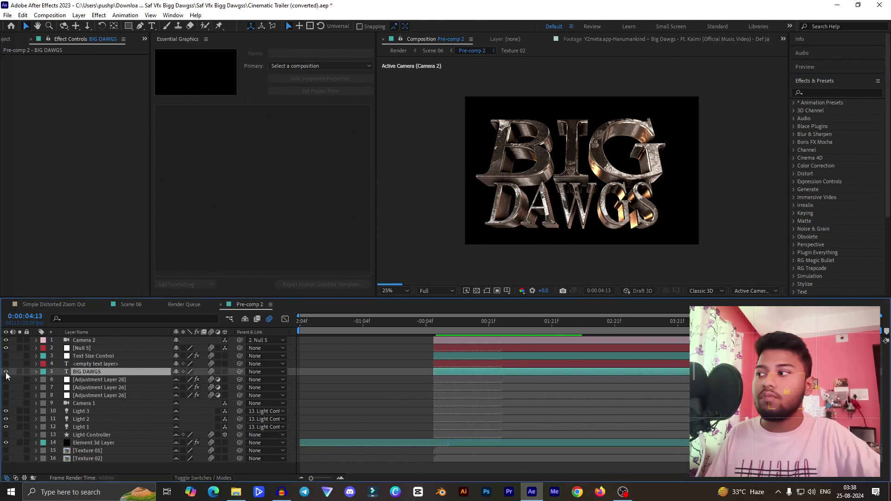
click(6, 372)
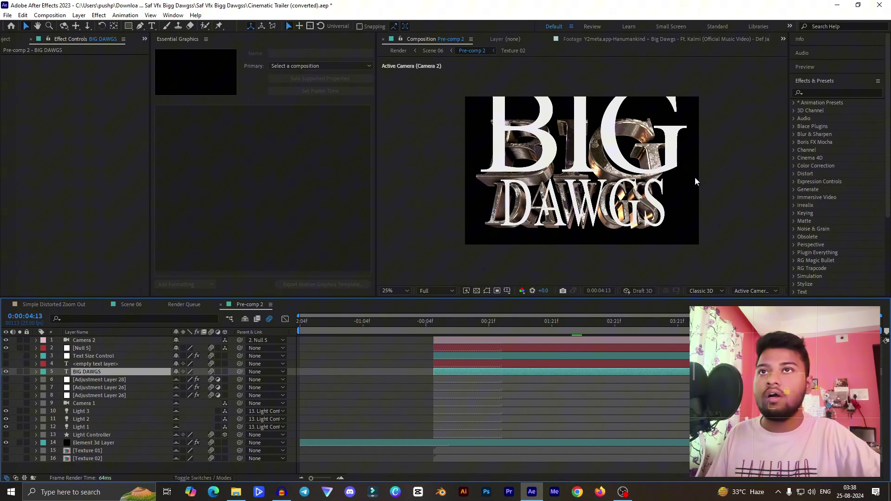
click(6, 372)
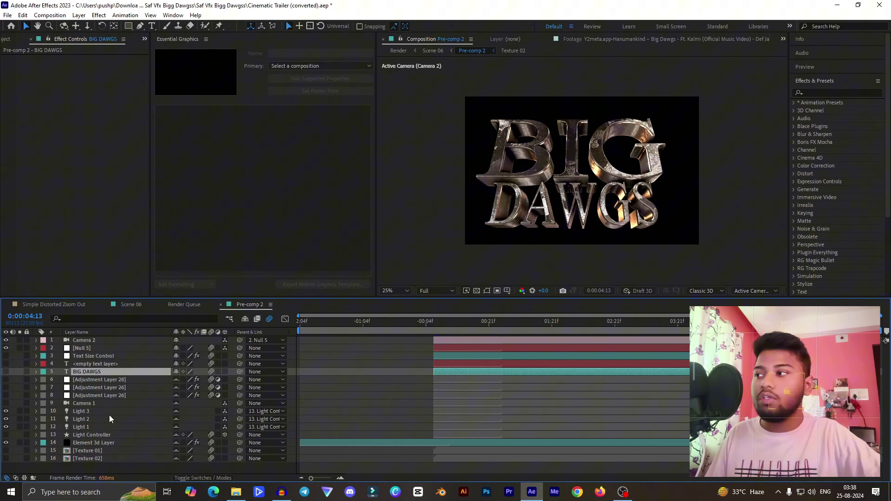
click(96, 380)
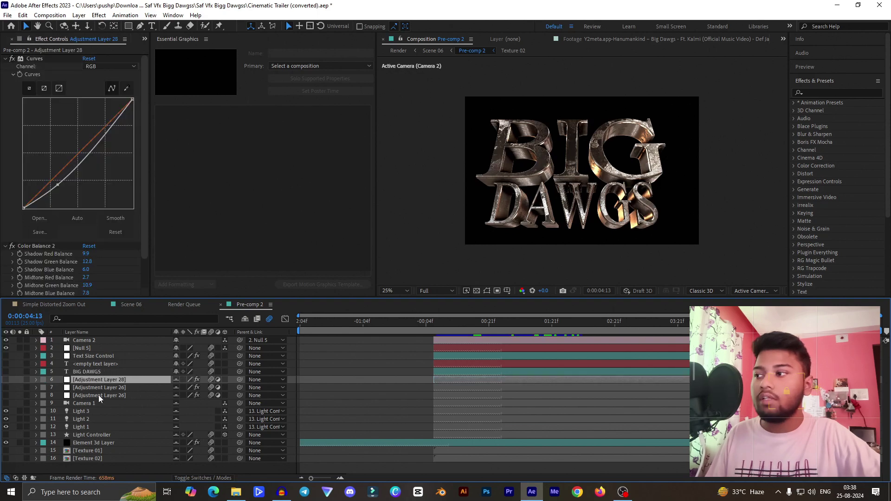
shift+click(98, 387)
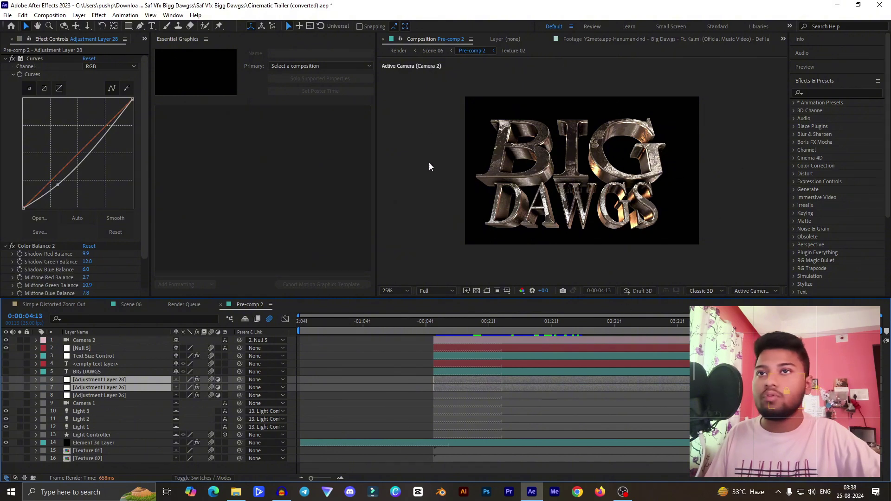
click(351, 321)
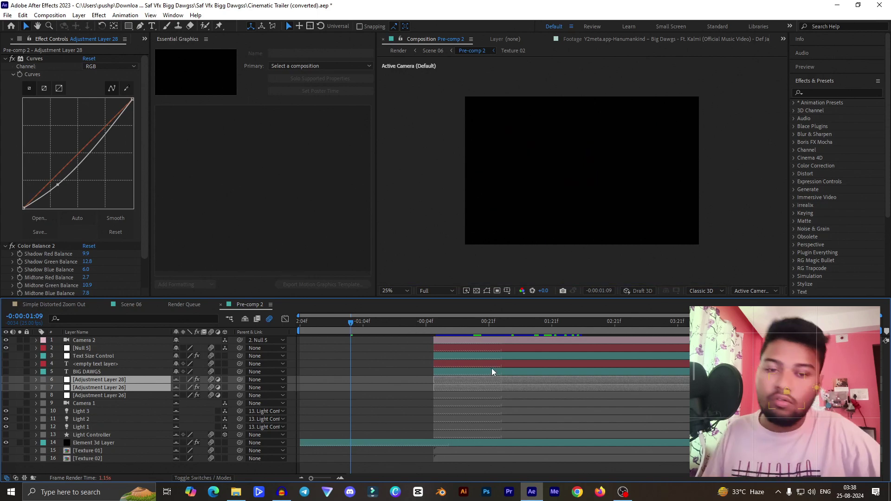
click(488, 322)
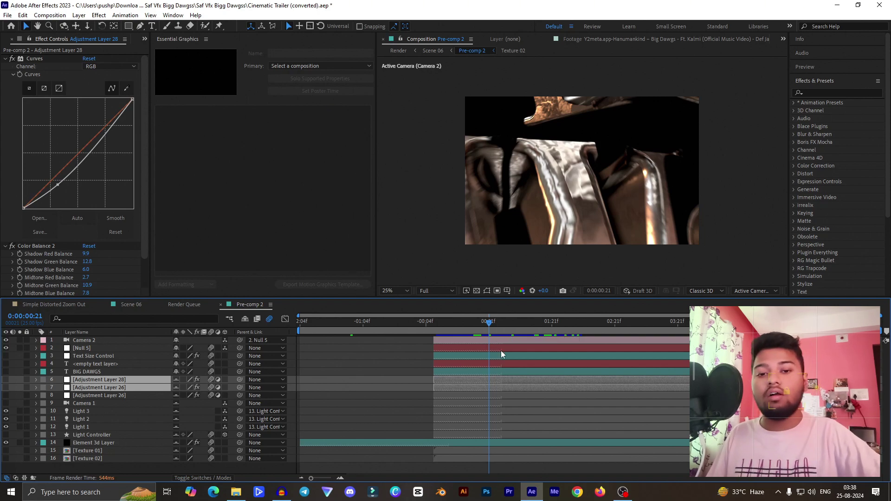
drag(473, 329, 656, 341)
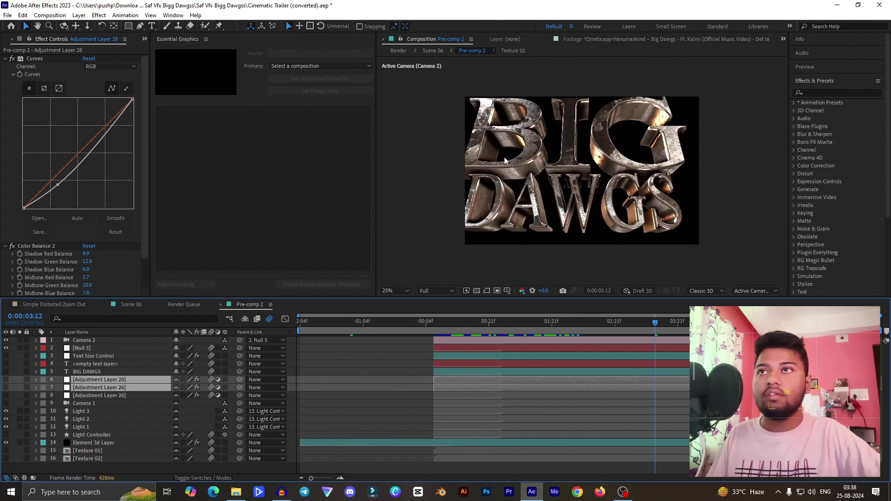
Step: Open the Texture 01 and Texture 02 pre-comps, then return to Pre-comp 2
double_click(90, 452)
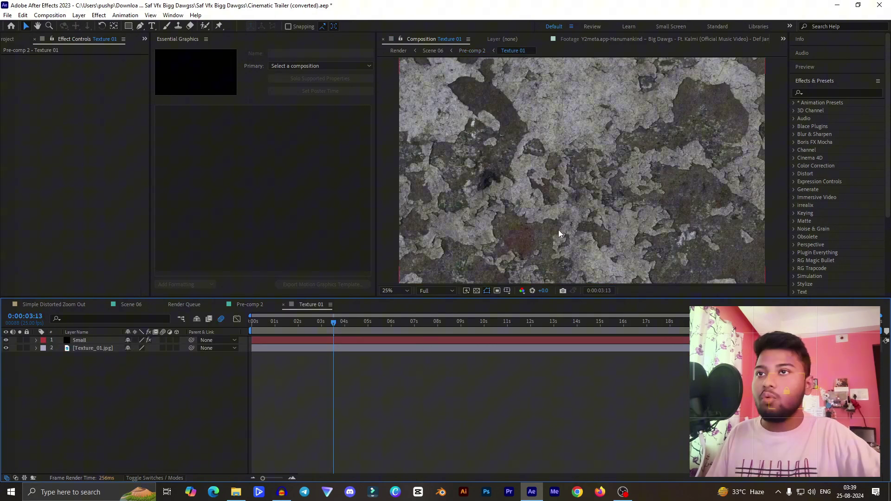
scroll(553, 175, down, 2)
click(98, 366)
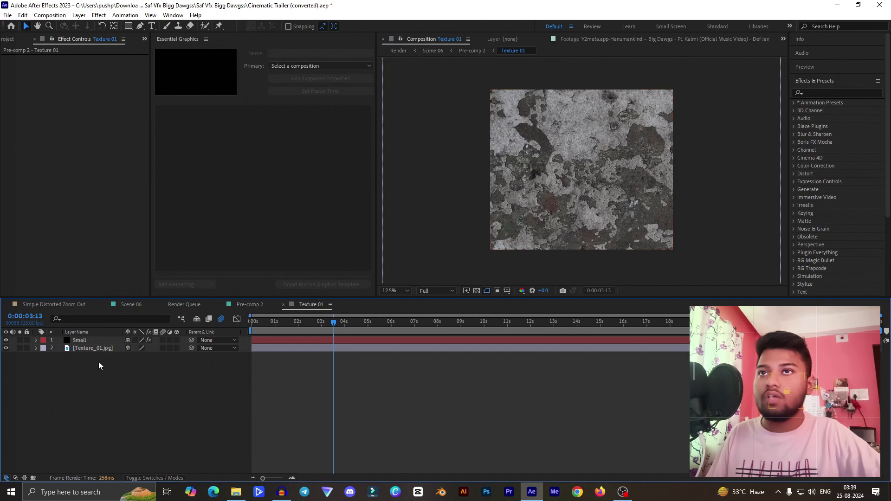
click(251, 310)
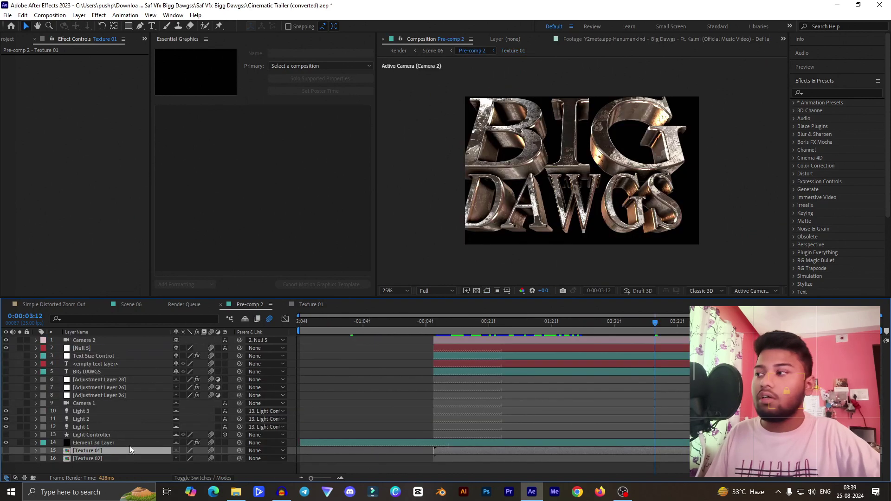
double_click(75, 458)
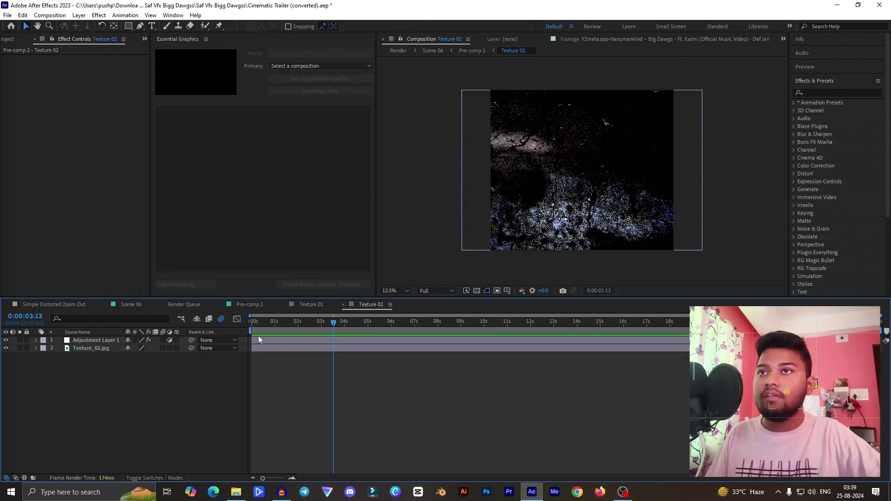
click(302, 304)
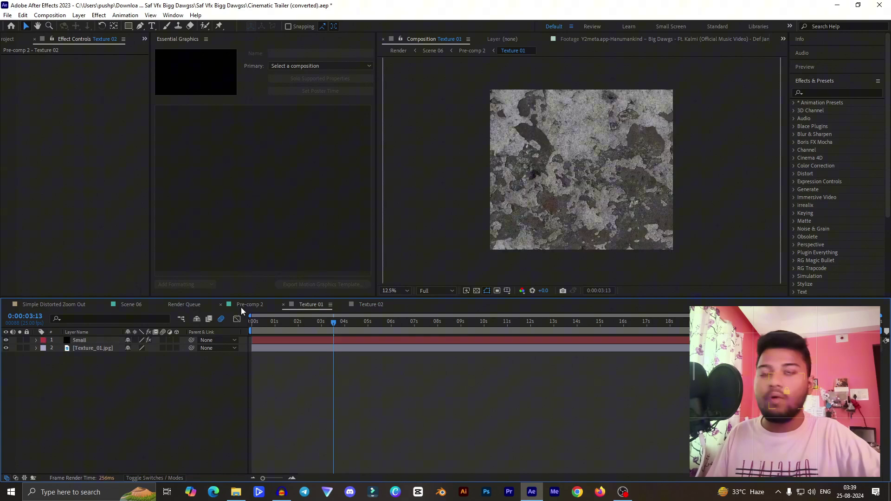
click(246, 304)
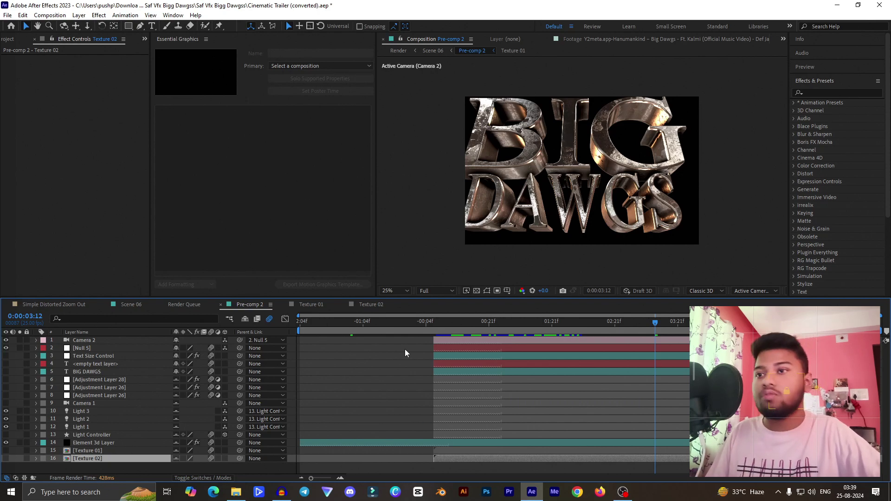
Step: Inspect Light 3, Light 1 and Light Controller, then open the Element 3d Layer's Scene Setup
click(84, 444)
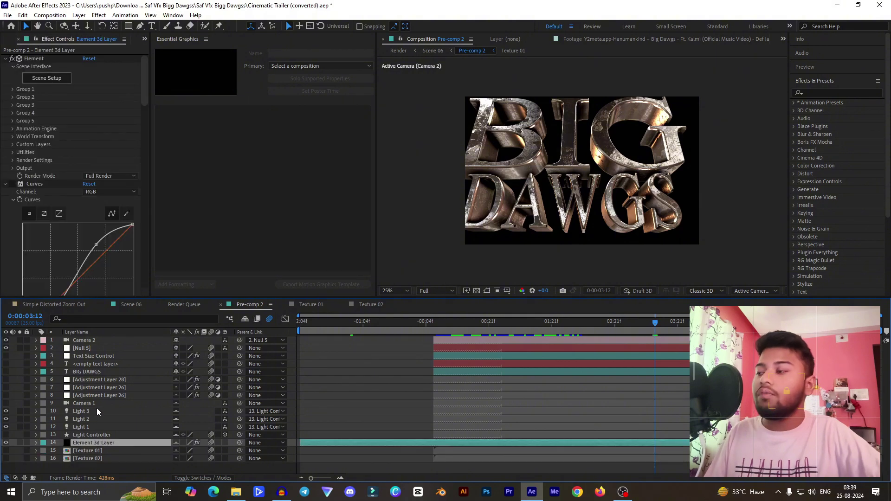
click(85, 415)
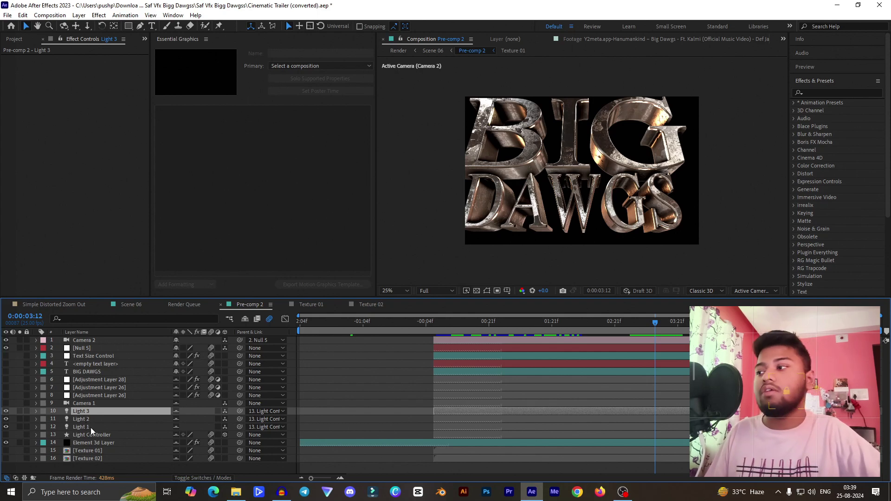
click(91, 427)
click(99, 434)
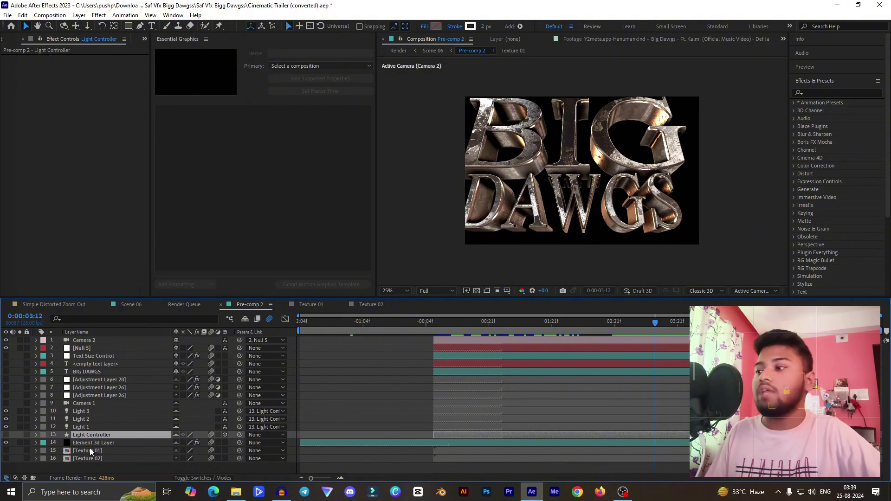
click(90, 443)
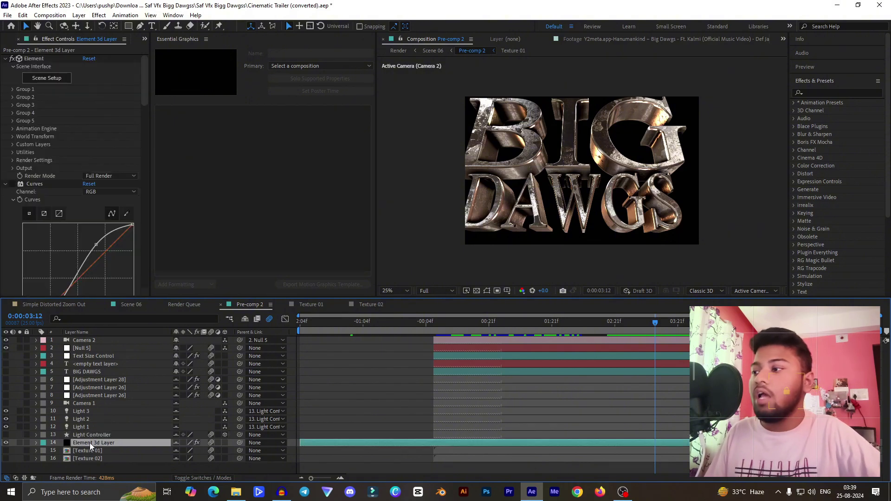
click(56, 79)
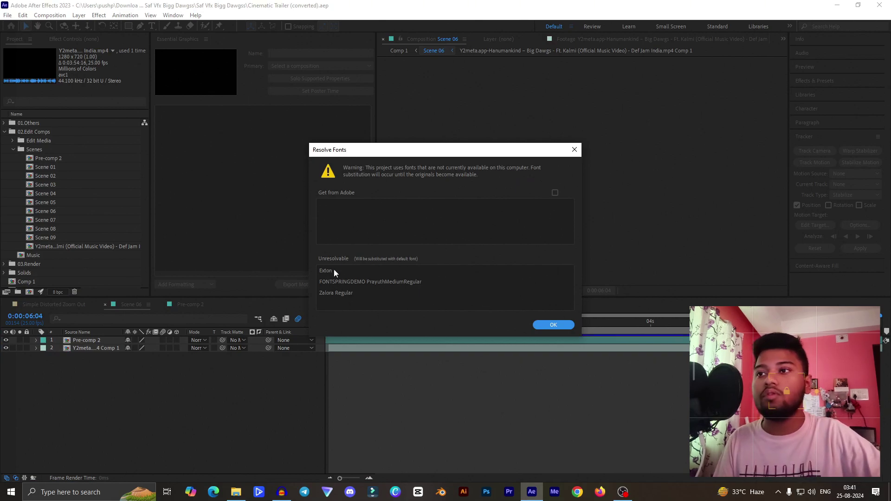
Step: Accept font substitution for the missing fonts and scrub through Scene 06
click(339, 294)
click(554, 325)
drag(604, 343, 400, 348)
Step: In Pre-comp 2, select the Element 3d Layer and open its Element 3D Scene Setup
click(185, 305)
key(space)
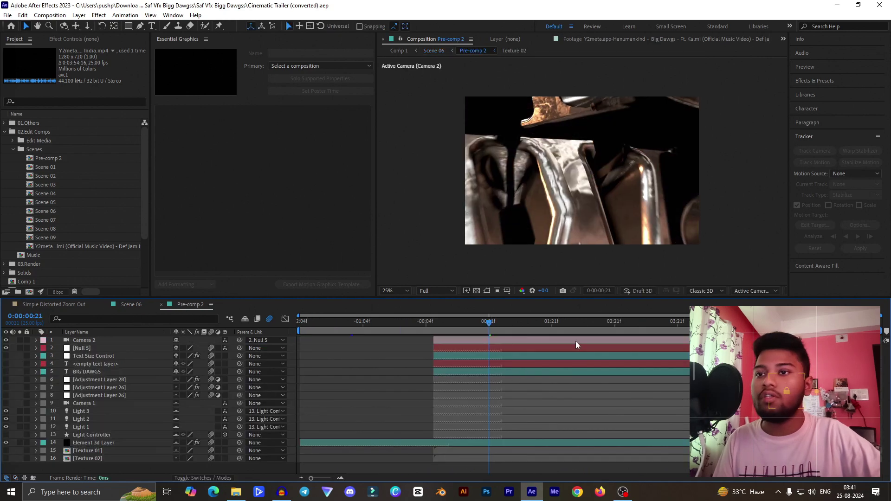
click(79, 444)
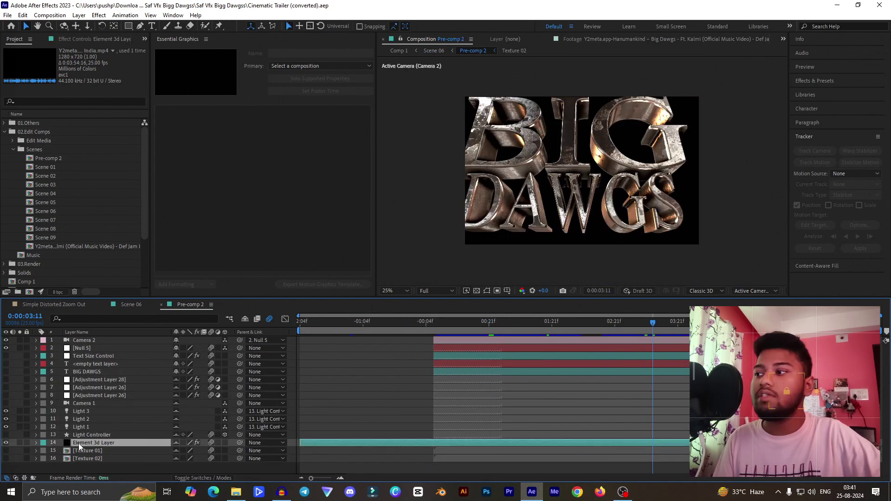
click(78, 36)
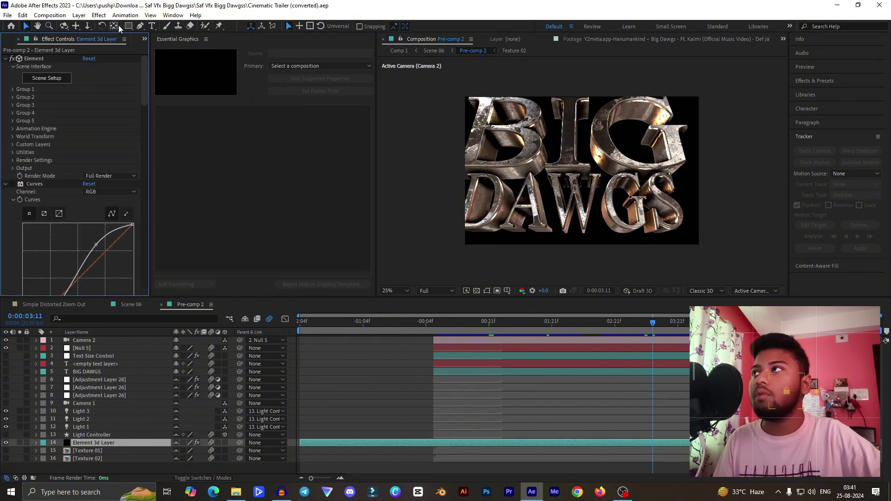
click(100, 14)
click(113, 6)
click(58, 78)
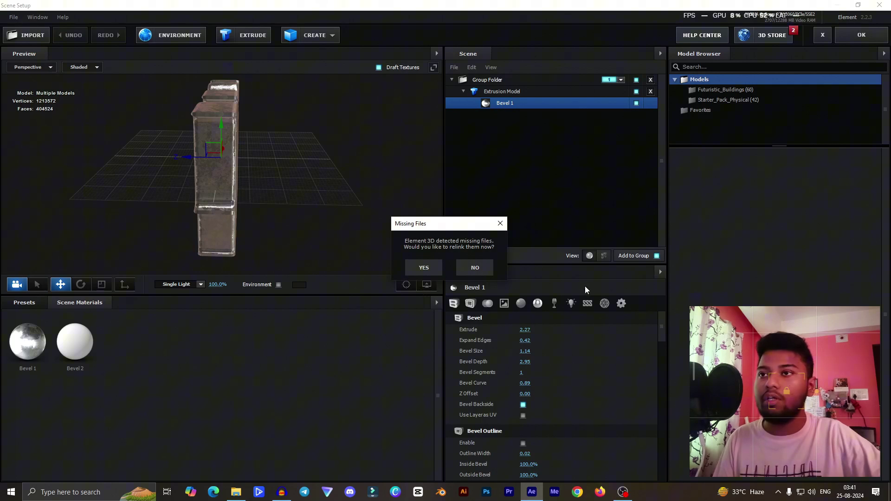
Step: Agree to relink missing textures and start locating the metallic texture
click(416, 269)
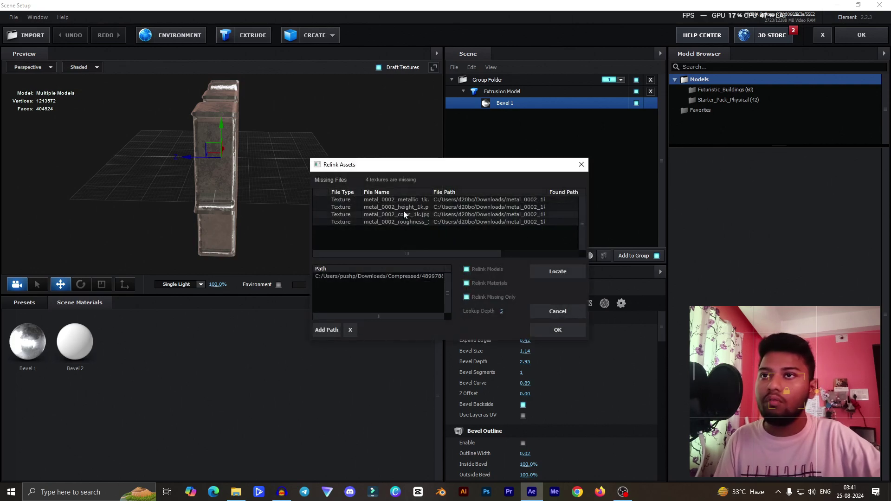
click(383, 207)
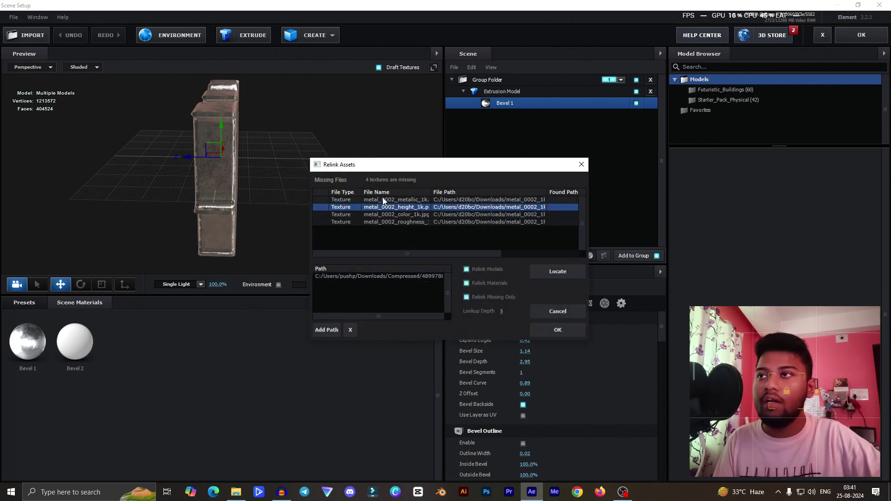
click(384, 200)
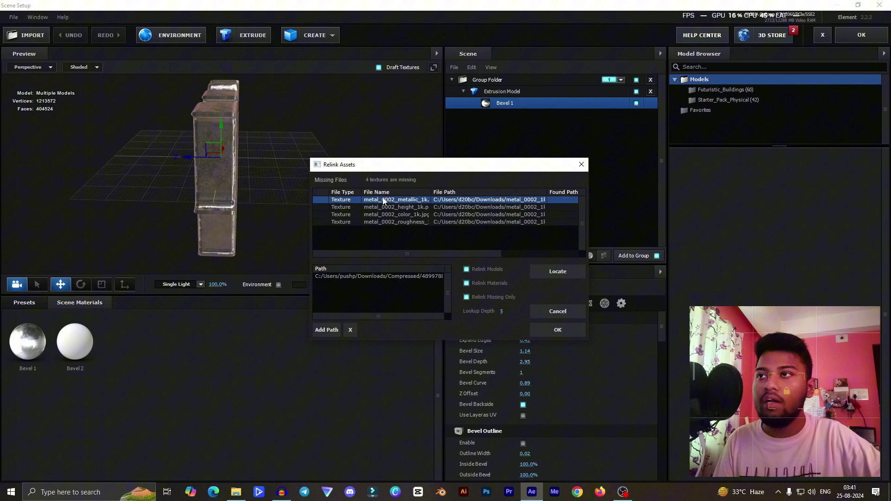
click(553, 269)
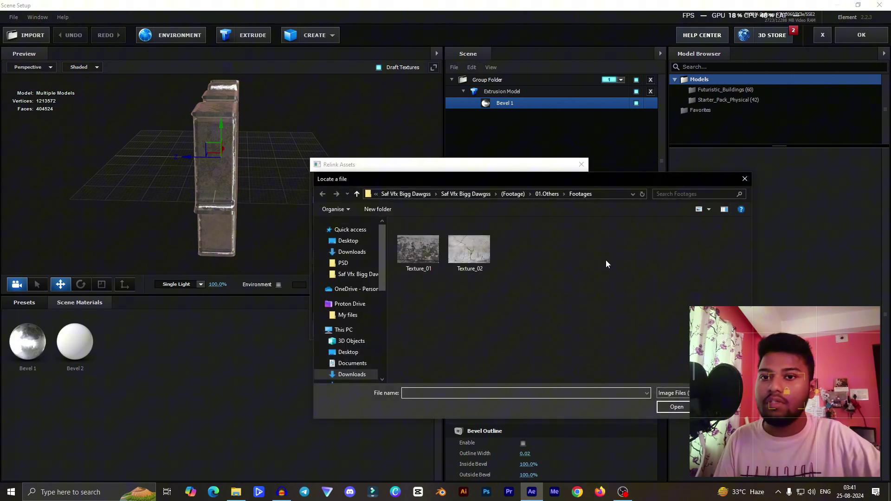
Step: Browse the project folders to Footages, then close the file browser without choosing a file
click(536, 195)
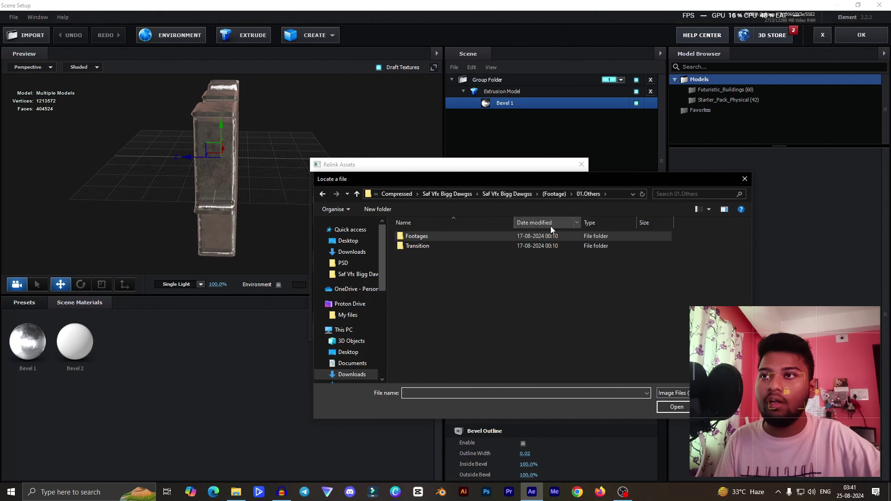
click(556, 194)
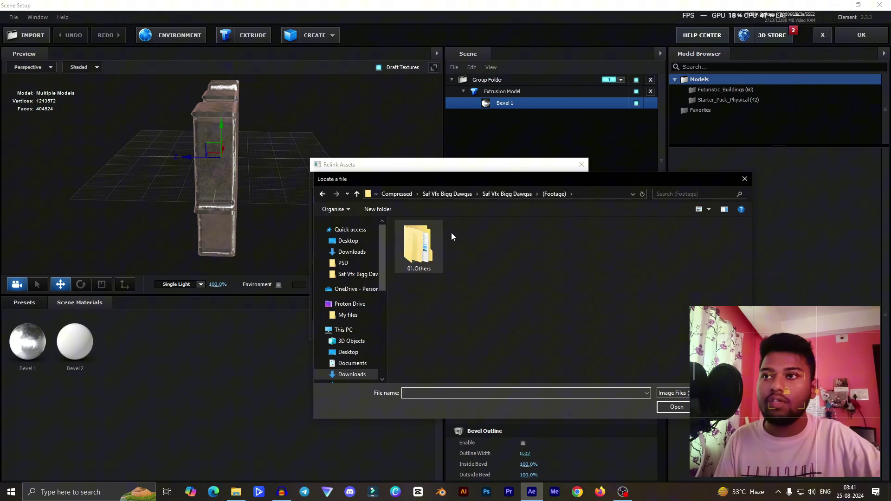
click(507, 194)
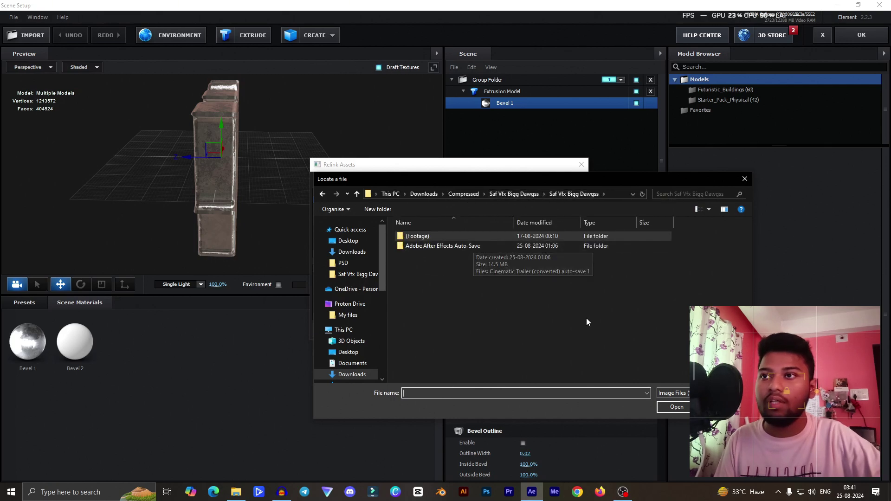
double_click(469, 234)
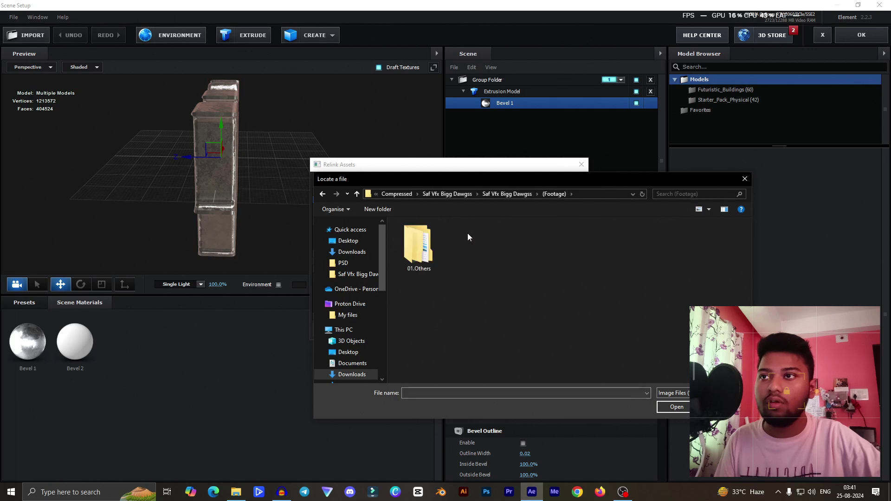
double_click(435, 243)
double_click(431, 241)
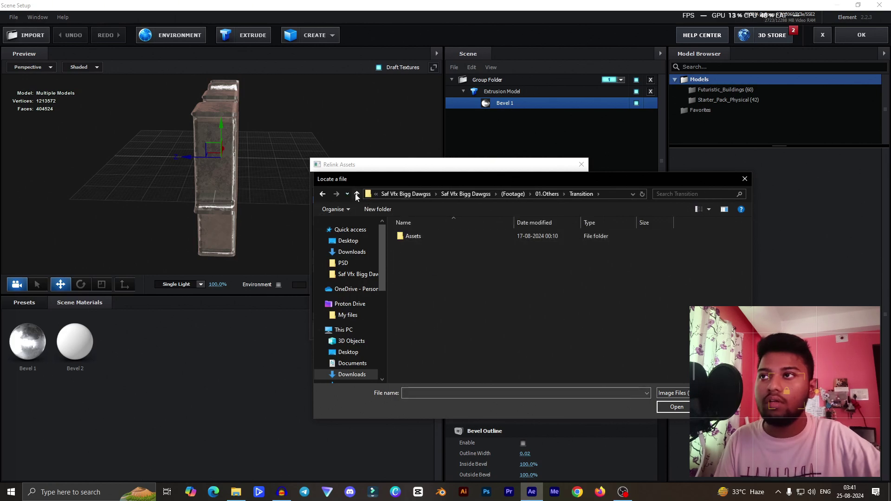
click(357, 196)
double_click(416, 232)
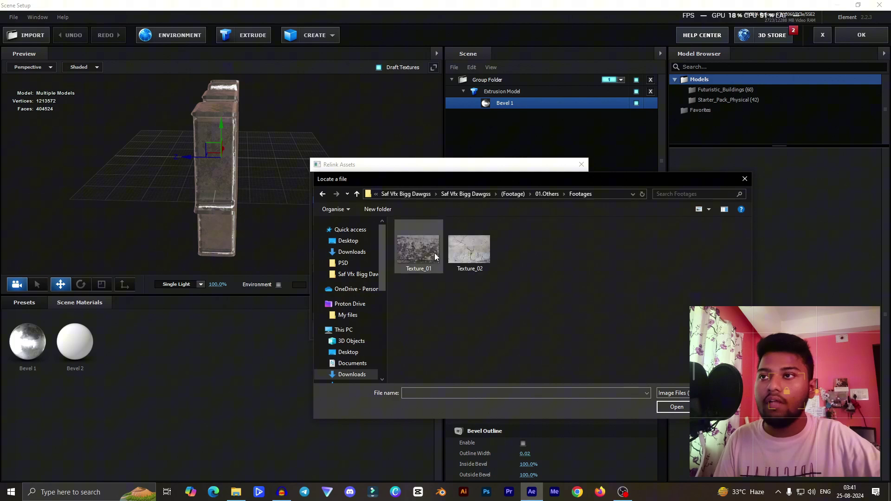
click(745, 179)
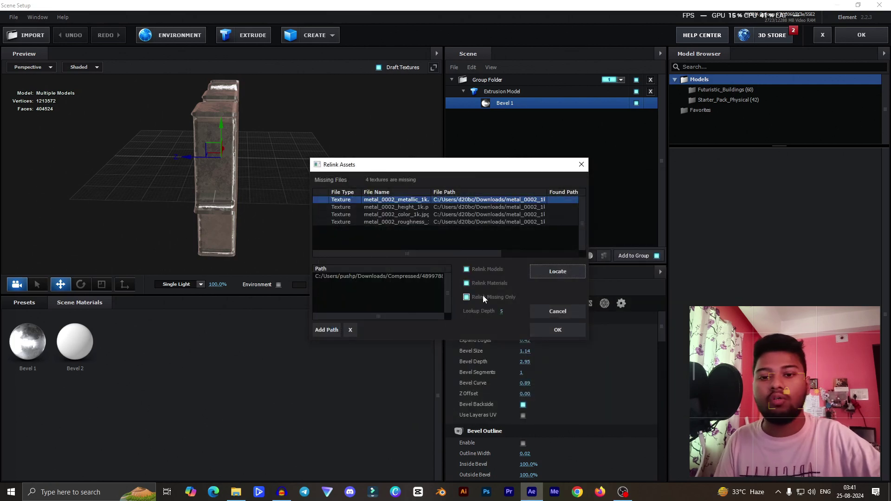
Step: Close Relink Assets and copy Bevel 1's Normal Bump texture
key(Return)
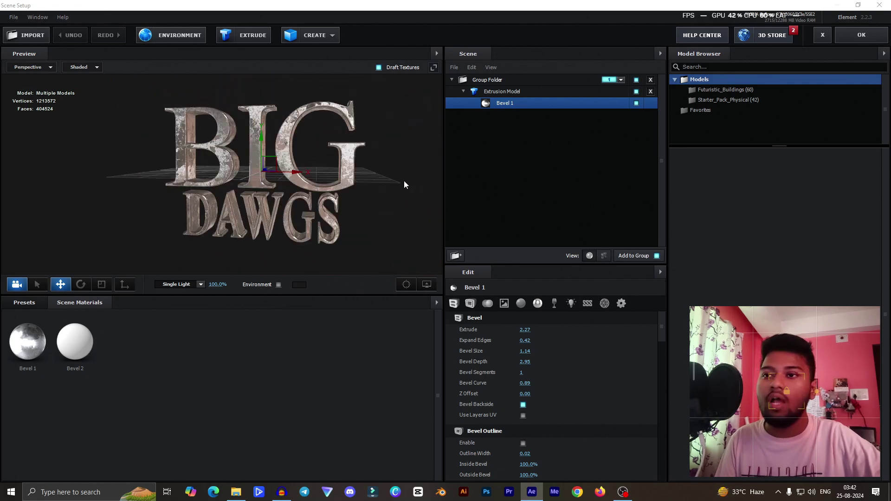
click(472, 304)
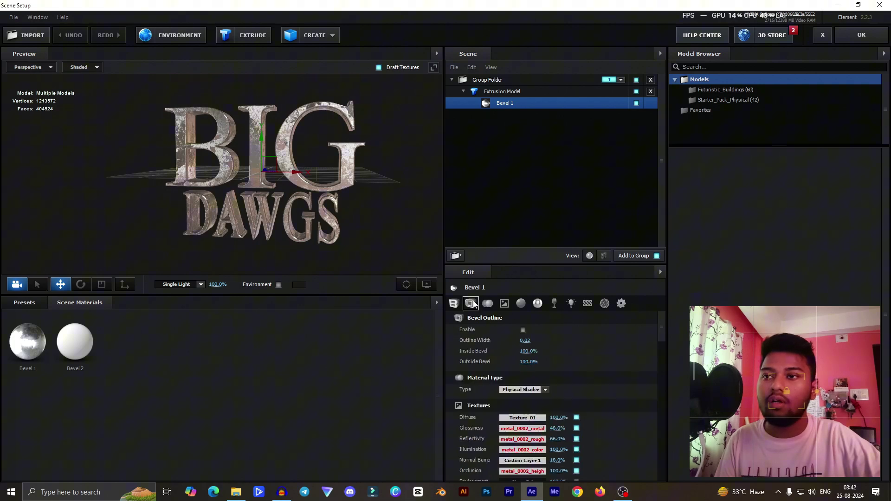
scroll(479, 371, down, 2)
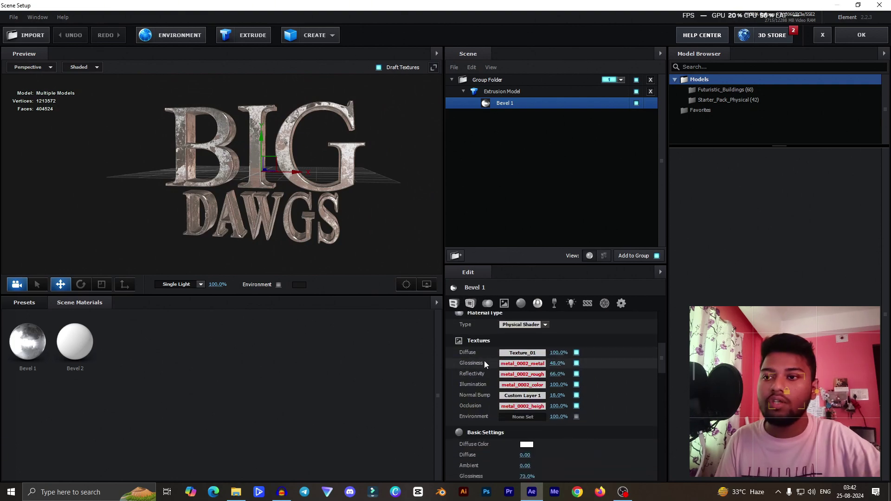
right_click(517, 398)
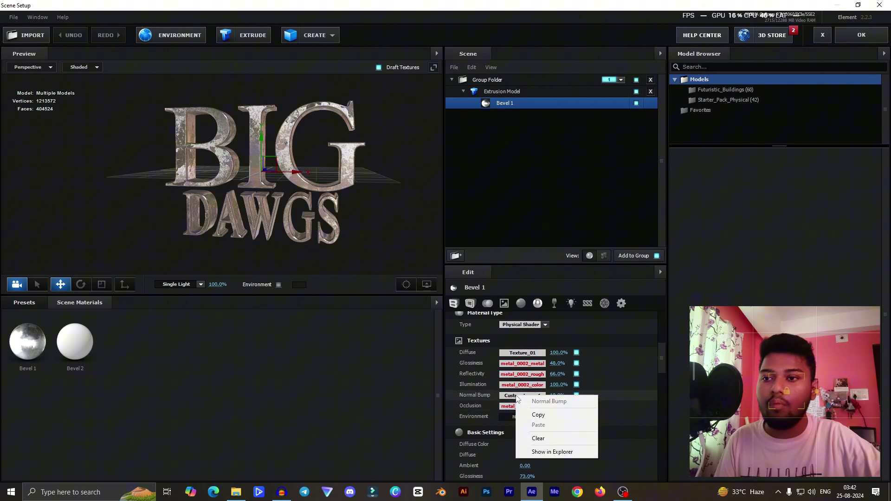
click(537, 415)
Step: Paste it into Glossiness (Custom Layer 1, 18.0%), lower its gamma slightly, and inspect the letters
right_click(509, 364)
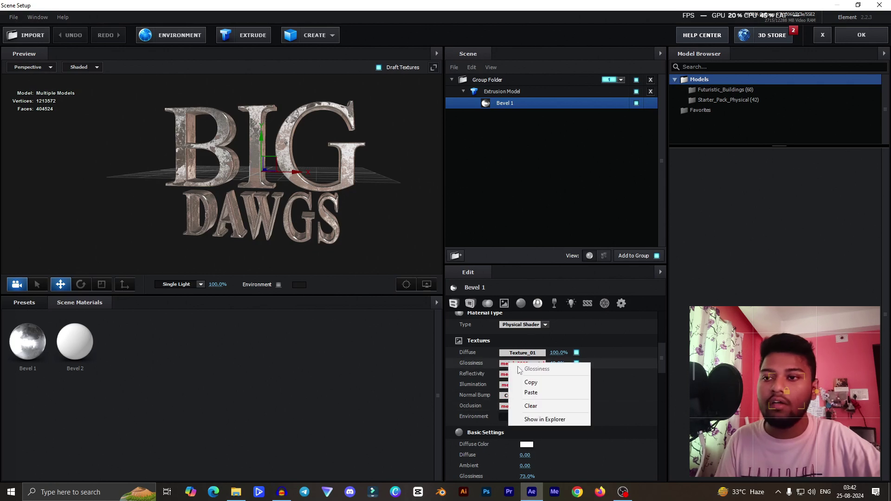
click(530, 393)
click(517, 362)
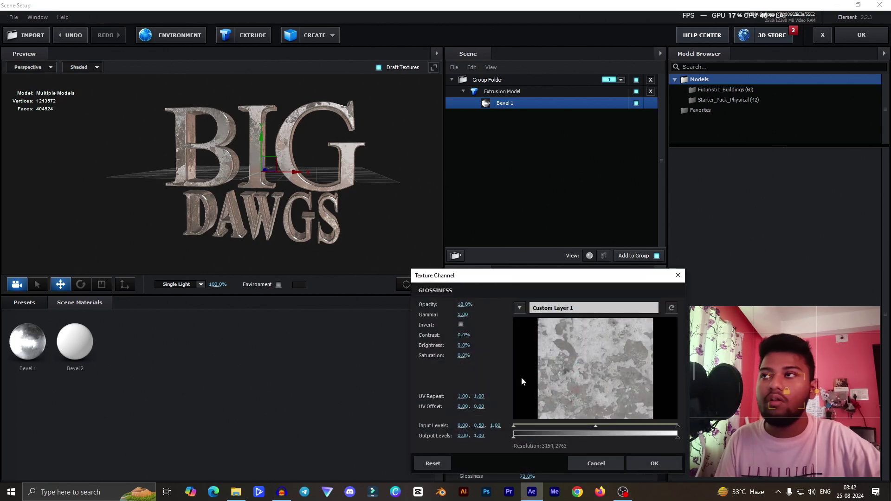
drag(461, 315, 457, 314)
click(657, 464)
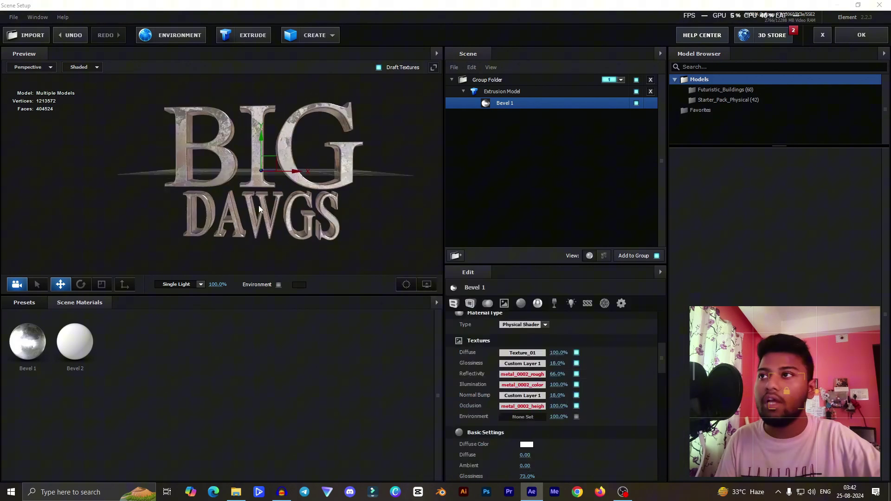
drag(262, 205, 352, 107)
scroll(208, 152, up, 5)
scroll(264, 171, down, 5)
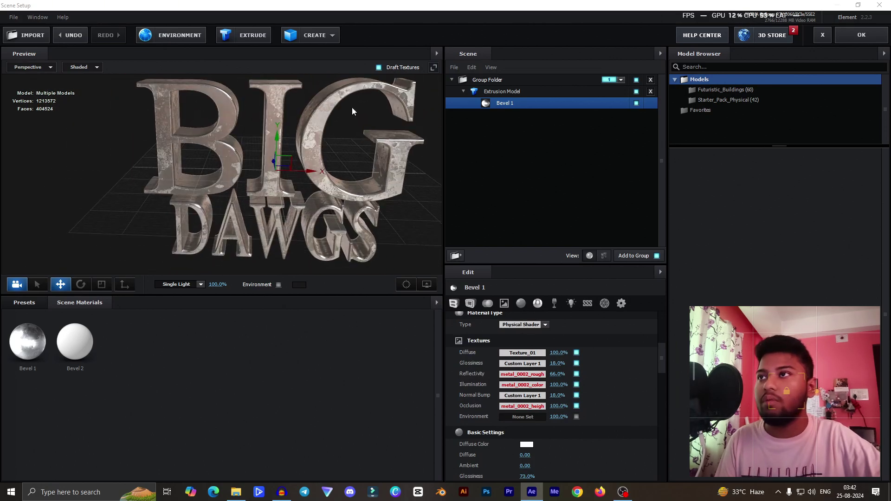
Step: Apply the Element 3D scene, toggle Light 3 and Light 1 to compare, ending at 0:00:04:21
click(845, 29)
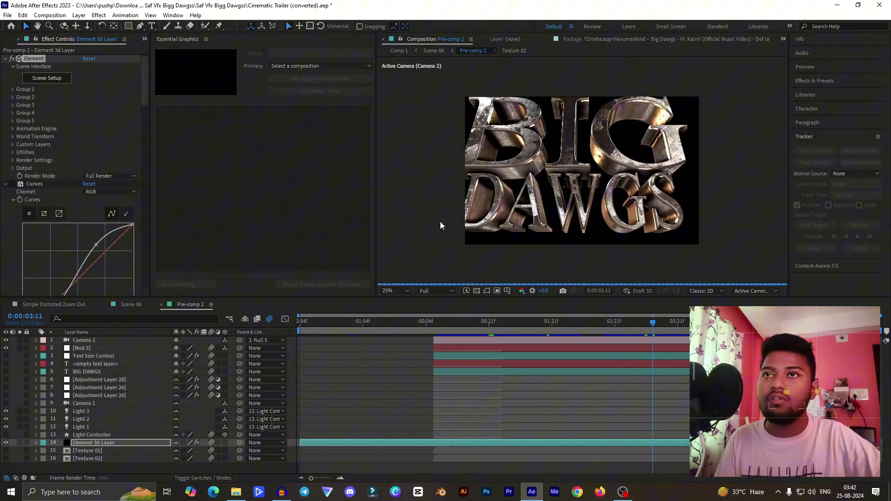
drag(442, 325, 503, 339)
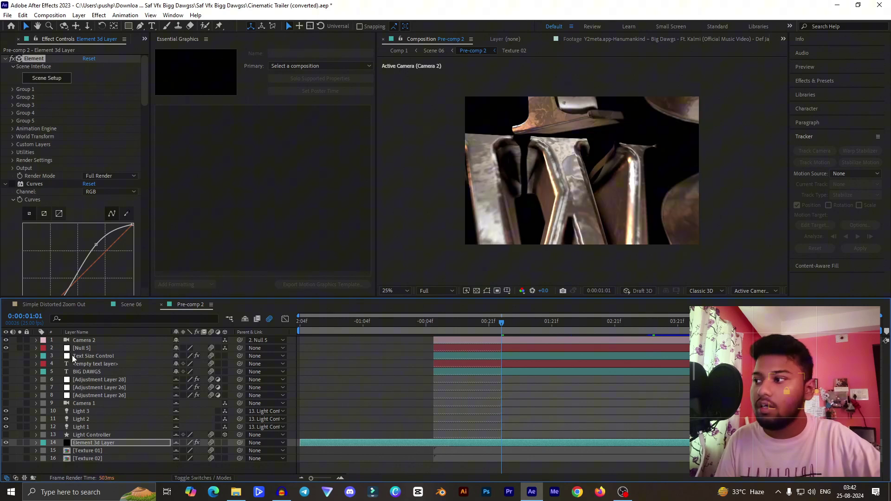
click(83, 419)
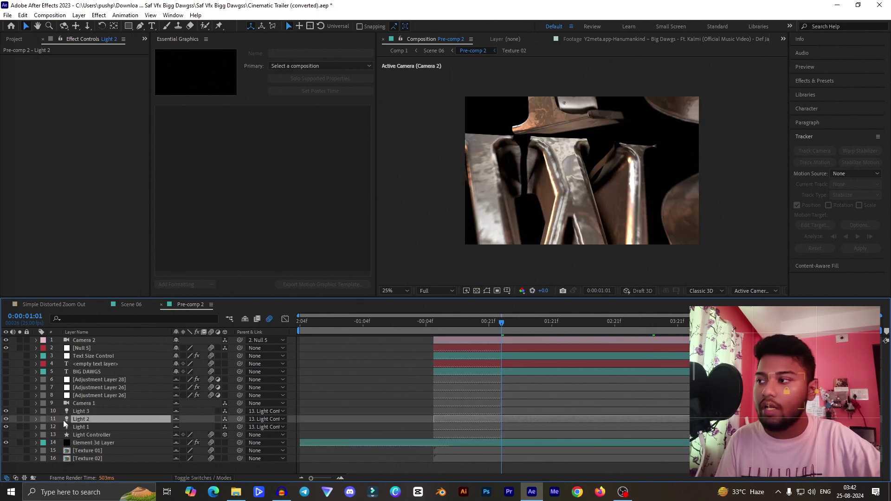
click(6, 411)
click(6, 412)
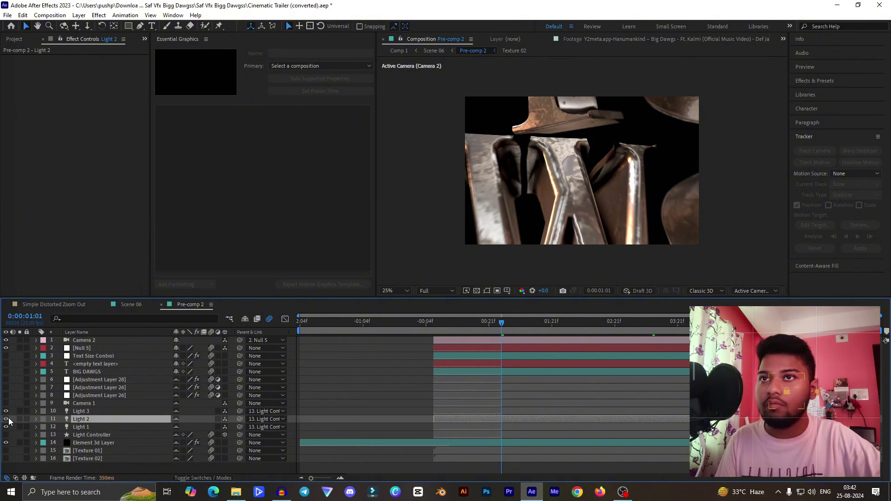
click(6, 427)
click(7, 428)
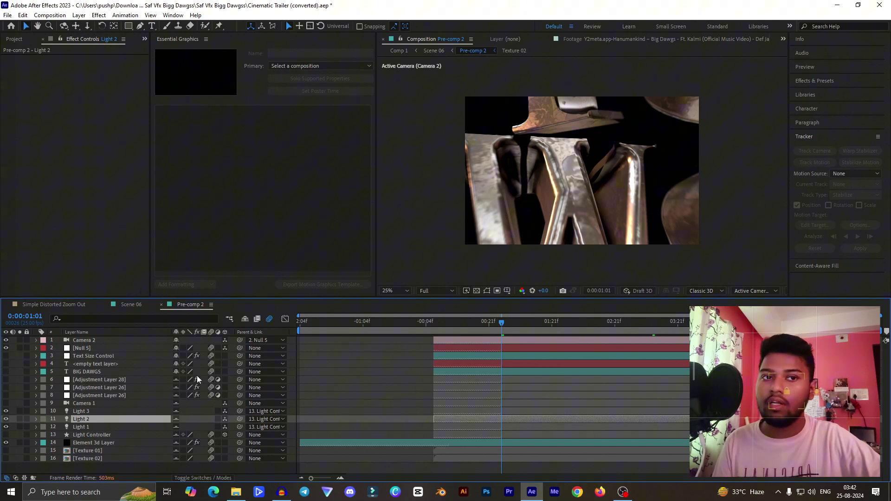
drag(501, 322, 741, 325)
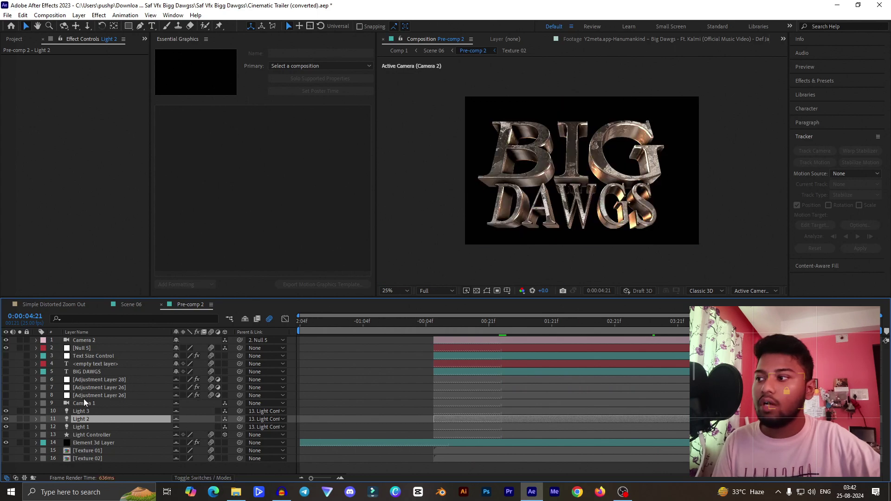
Step: Select Null 5 and reveal its Transform properties
click(79, 349)
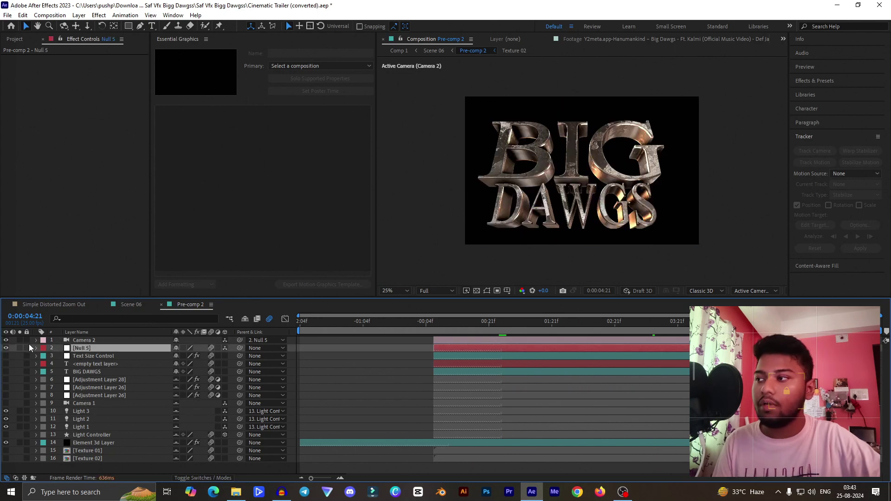
click(36, 348)
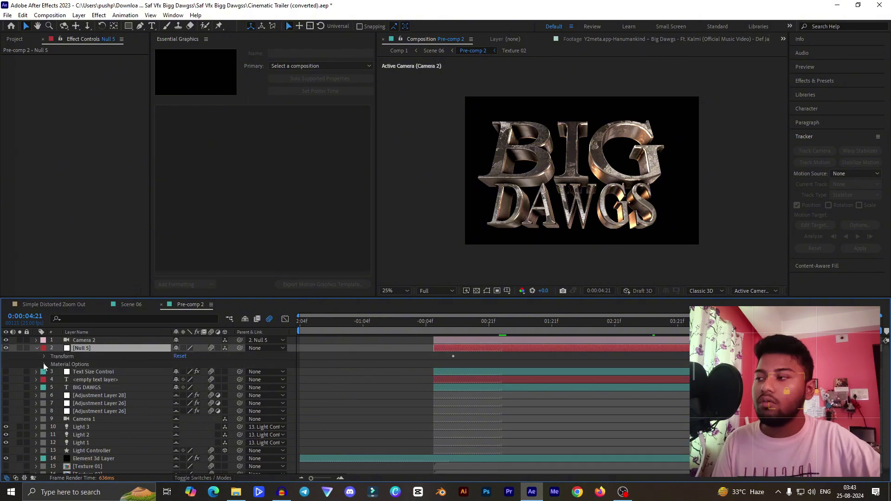
click(45, 357)
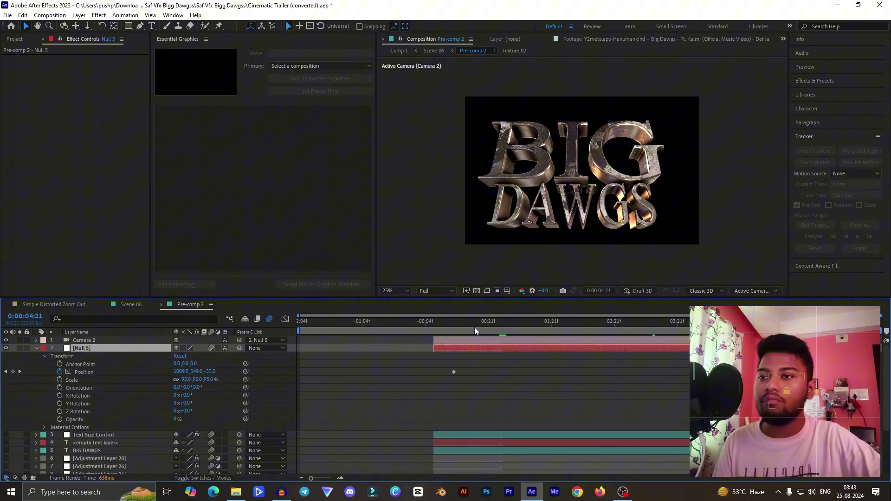
Step: Scrub through the null animation, stepping forward to the final title pose at 0:00:05:11
drag(474, 328, 457, 344)
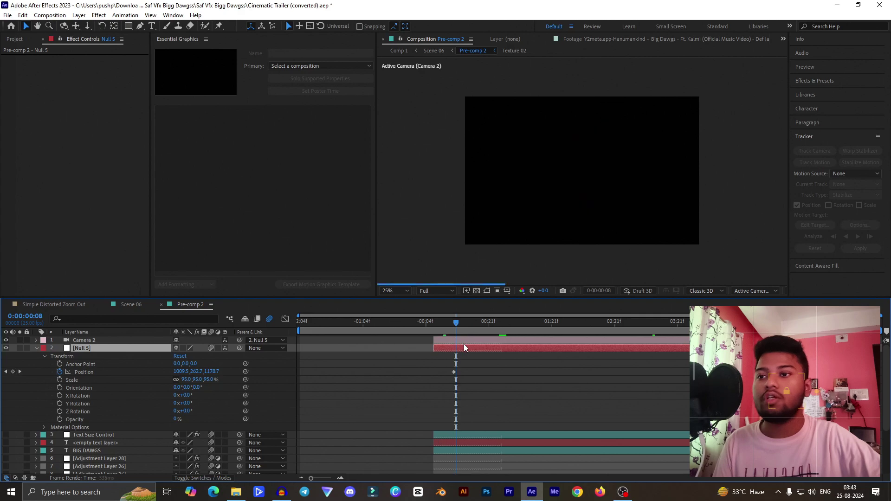
click(541, 325)
click(860, 322)
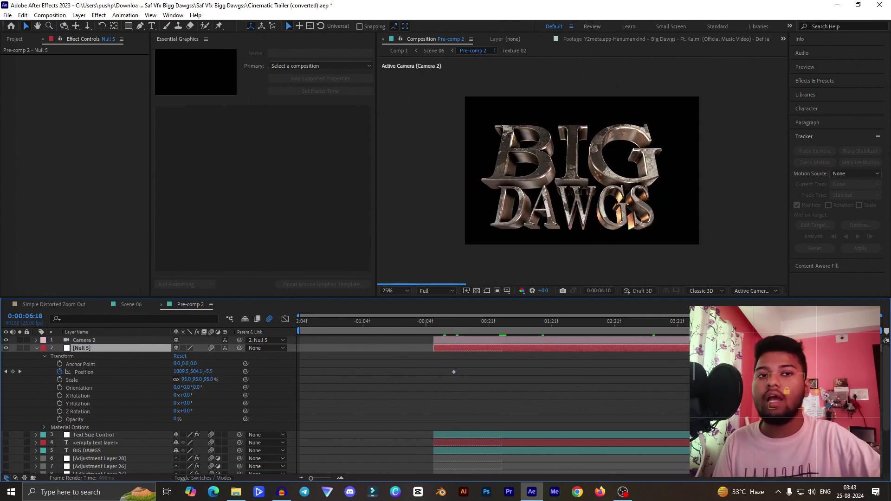
drag(861, 321, 587, 341)
click(712, 321)
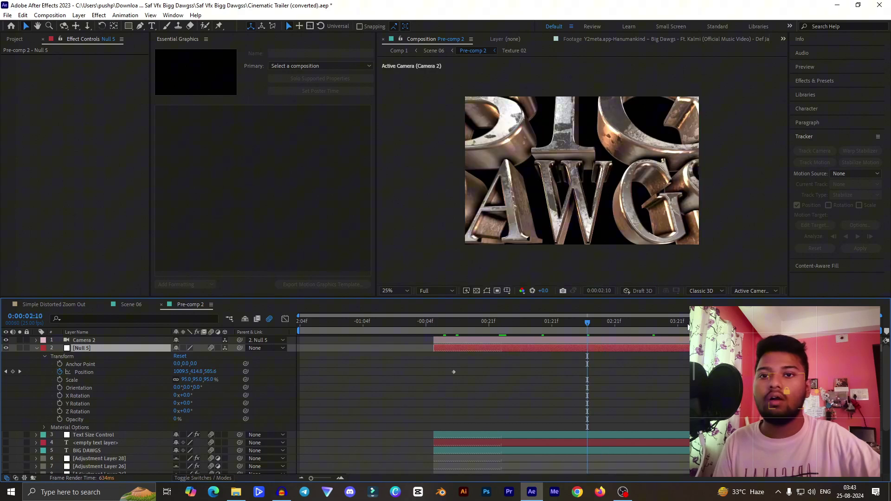
click(784, 321)
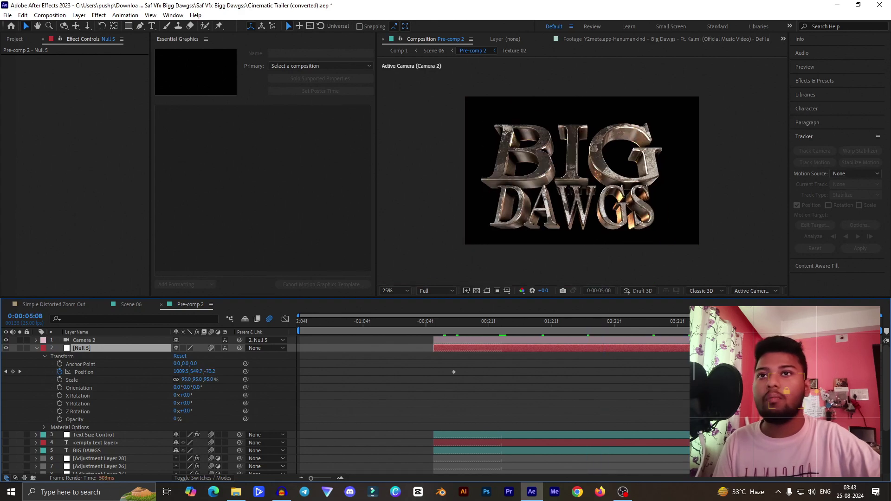
key(Page_Down)
key(Page_Down)
key(Page_Down)
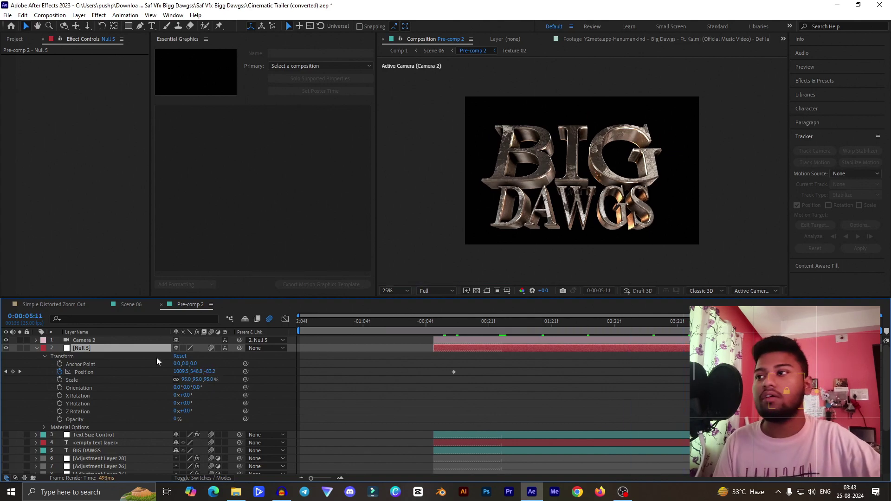
Step: Switch to Scene 06, hide the Pre-comp 2 layer, and preview the footage alone
click(124, 307)
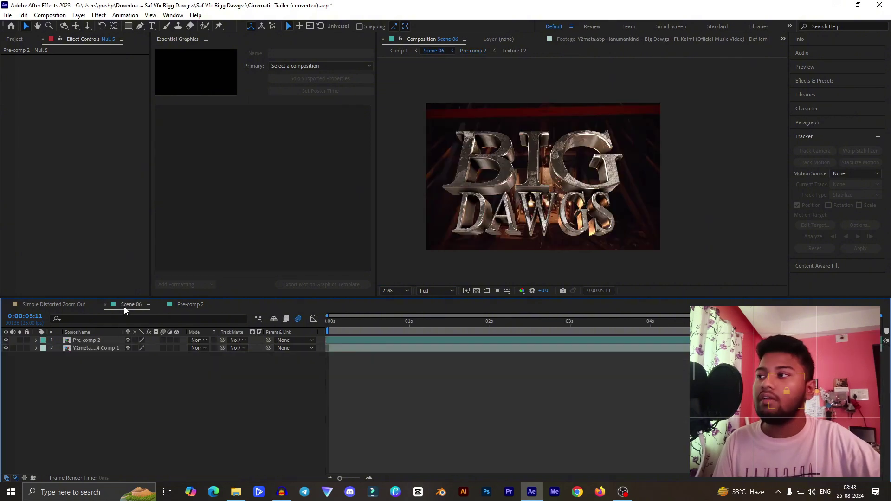
click(6, 340)
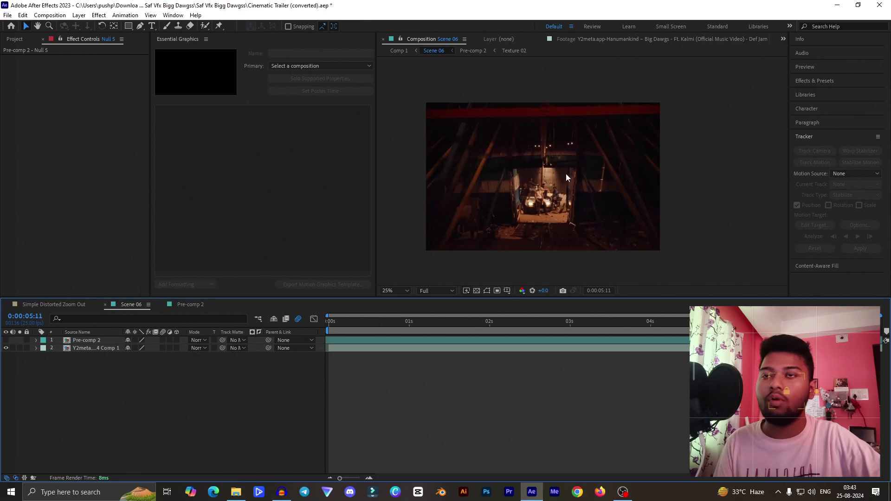
scroll(561, 193, up, 1)
scroll(561, 193, down, 1)
scroll(660, 235, up, 1)
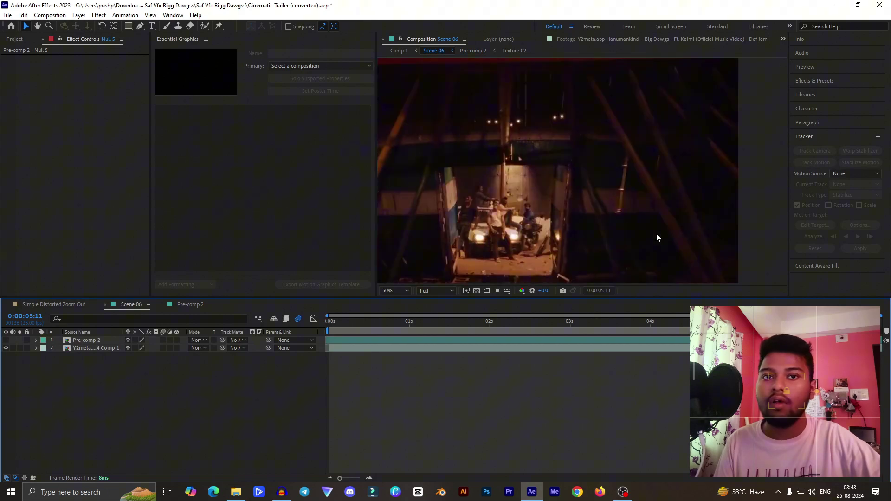
scroll(657, 237, down, 4)
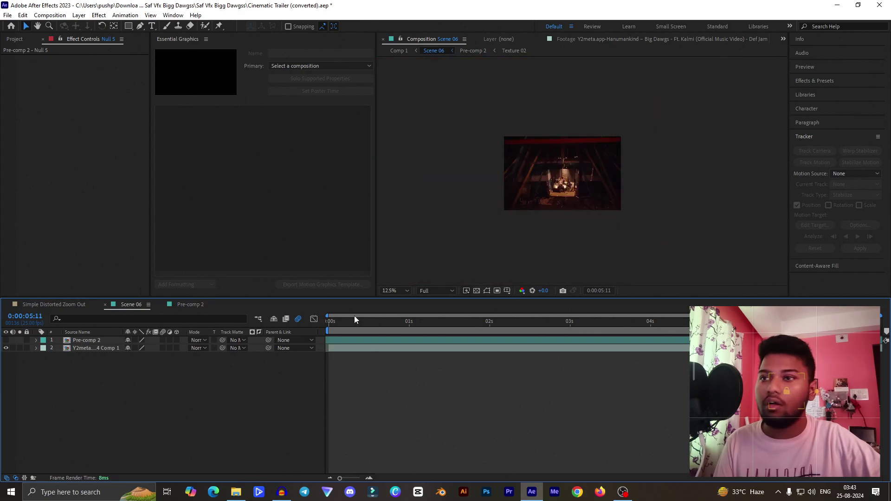
key(space)
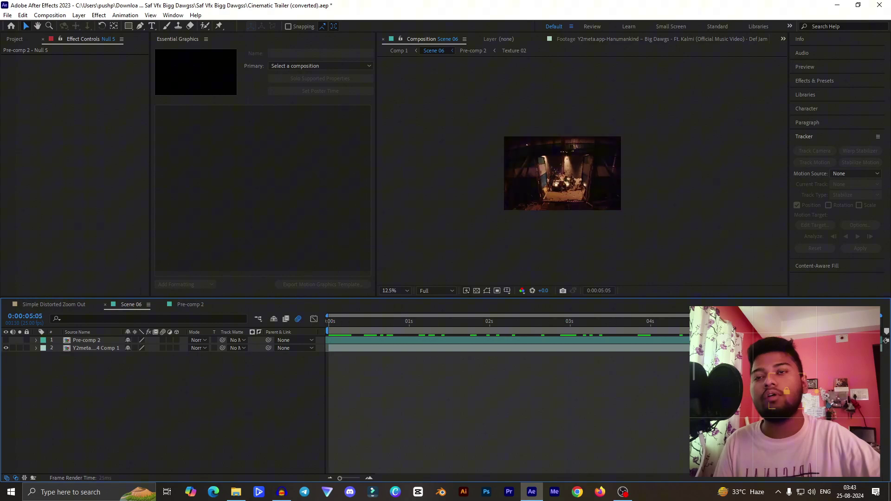
click(435, 464)
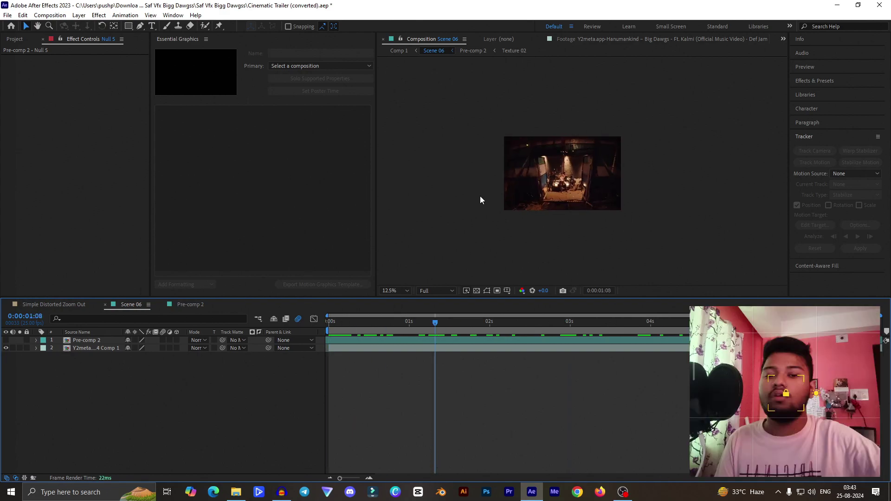
drag(347, 325, 383, 353)
drag(330, 355, 542, 363)
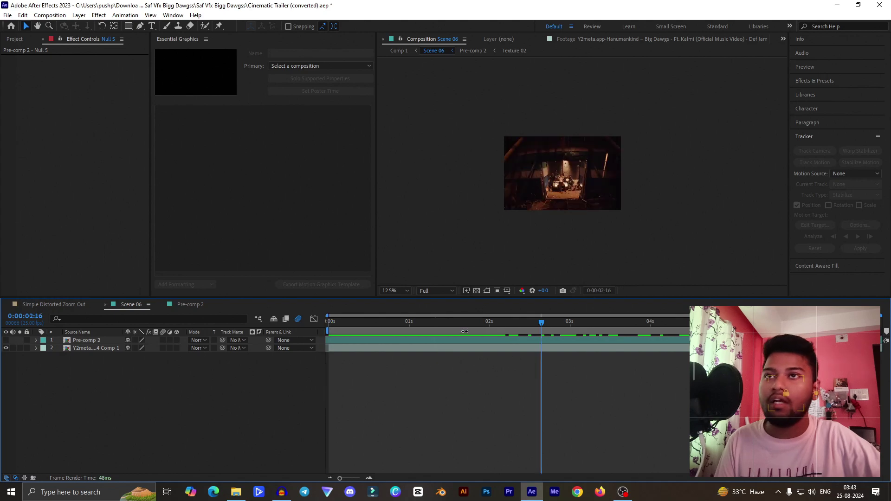
Step: Drag the work area start to about 1 second, then undo that change
click(478, 341)
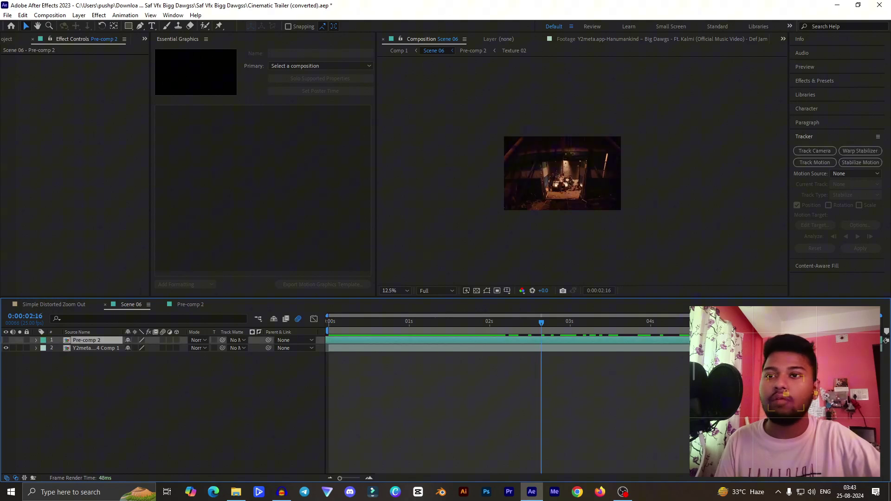
click(669, 394)
click(669, 348)
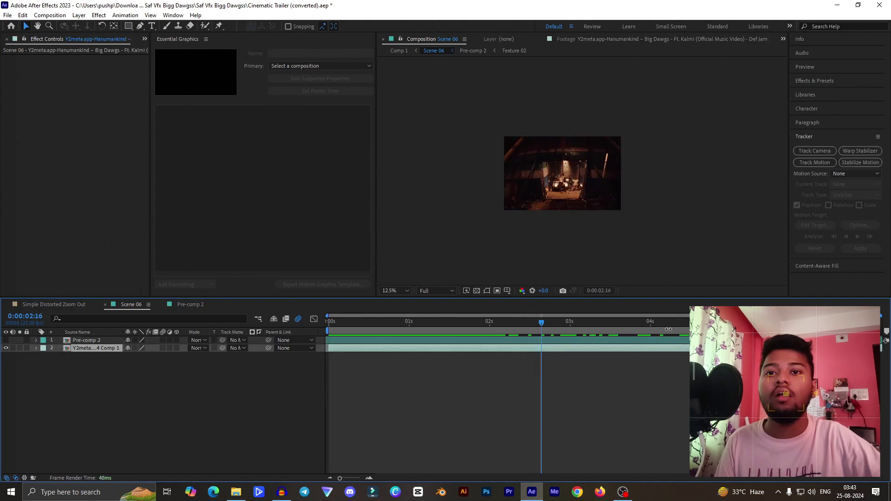
drag(669, 329, 757, 329)
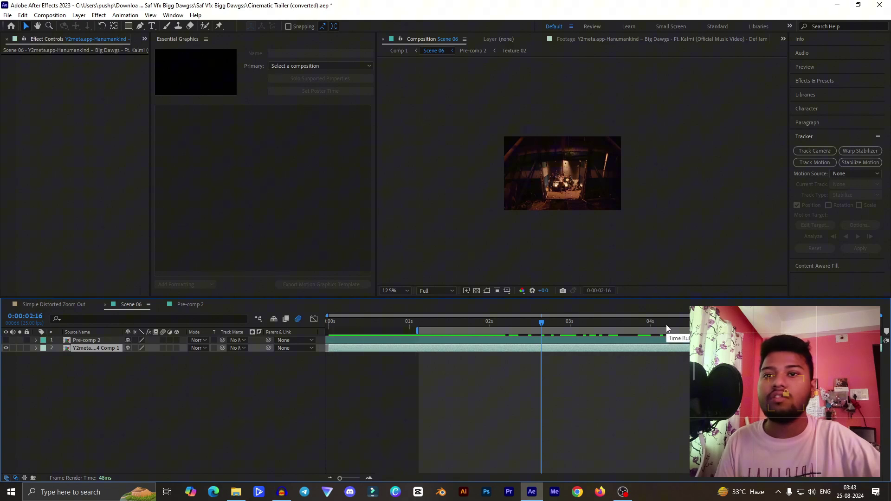
key(ctrl+z)
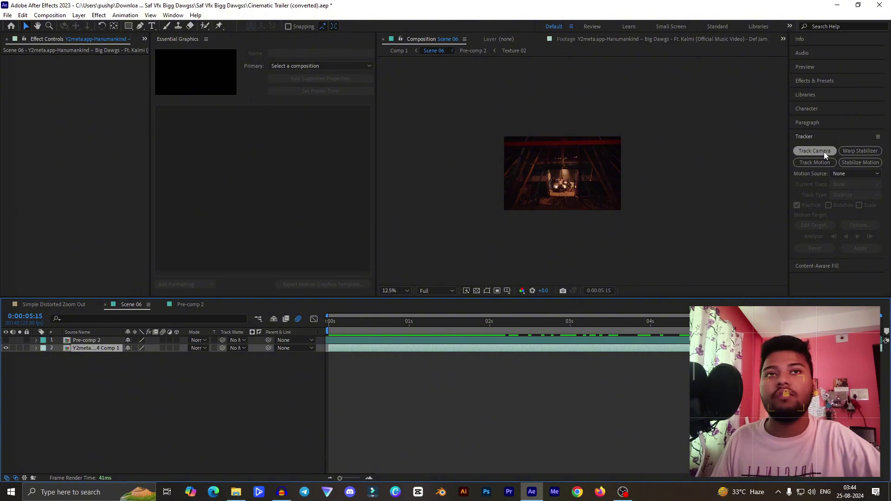
click(820, 152)
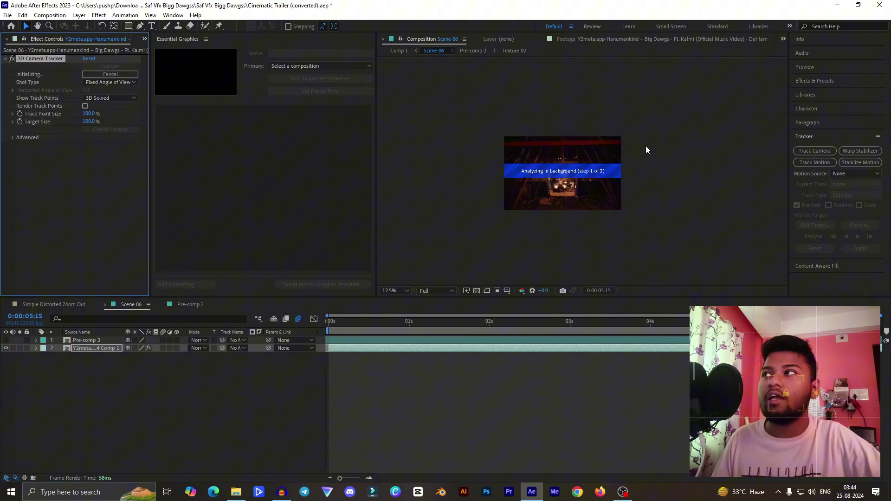
scroll(575, 179, up, 6)
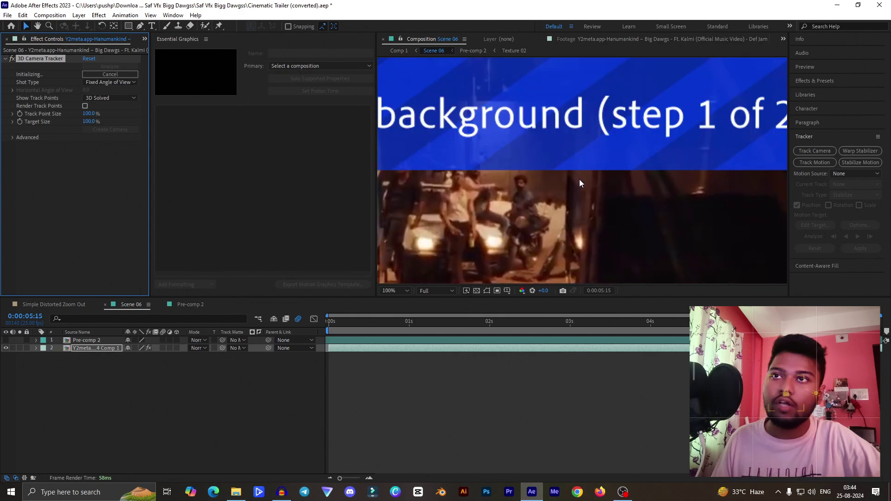
scroll(579, 179, down, 6)
scroll(580, 179, up, 2)
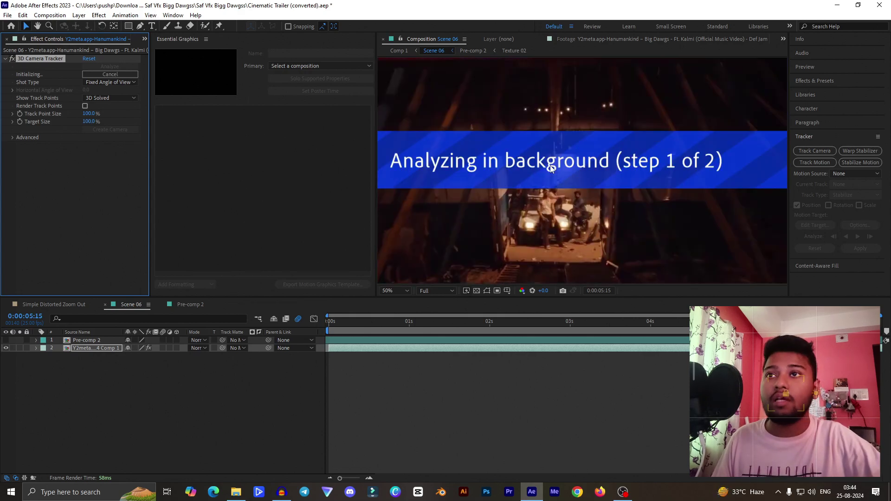
scroll(550, 165, down, 1)
right_click(542, 155)
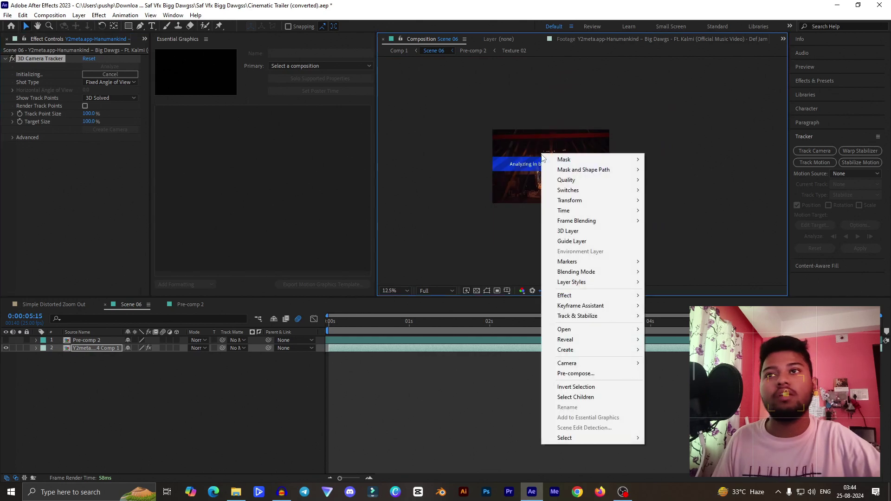
click(691, 202)
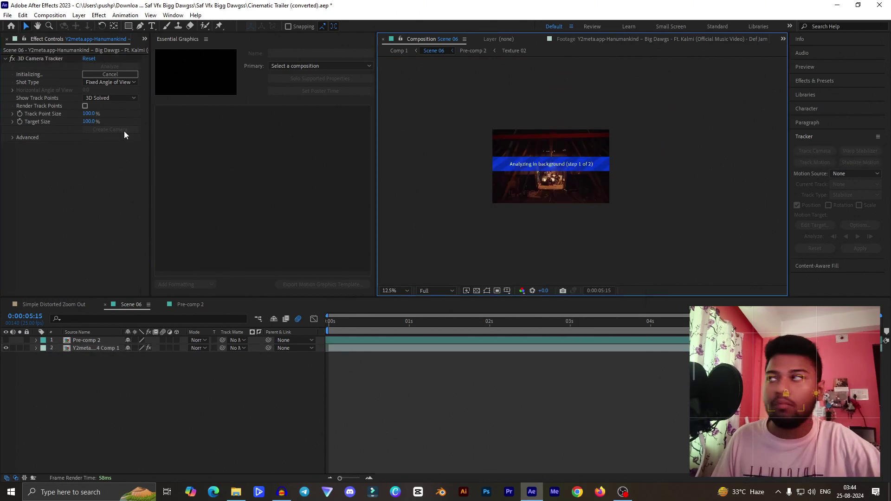
click(24, 60)
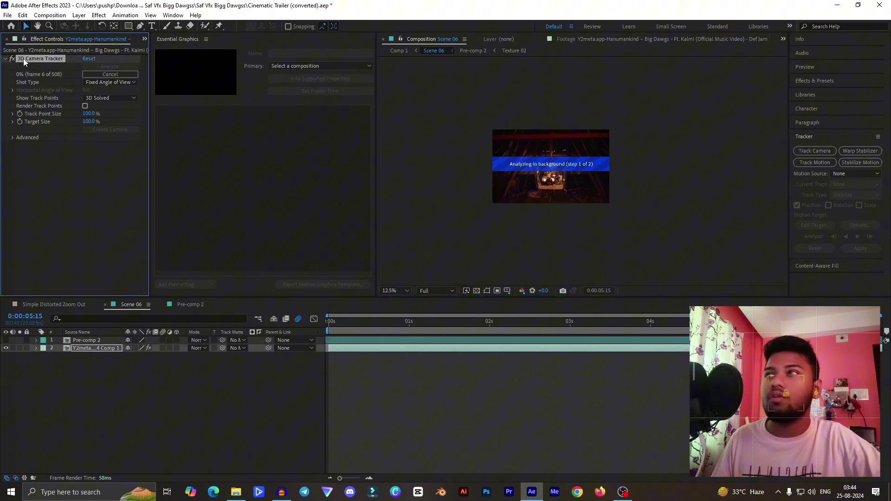
key(Delete)
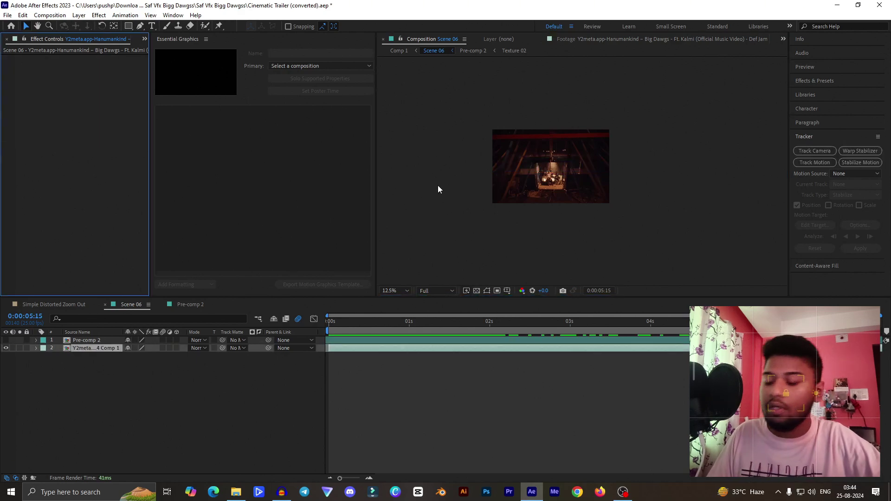
scroll(439, 185, up, 2)
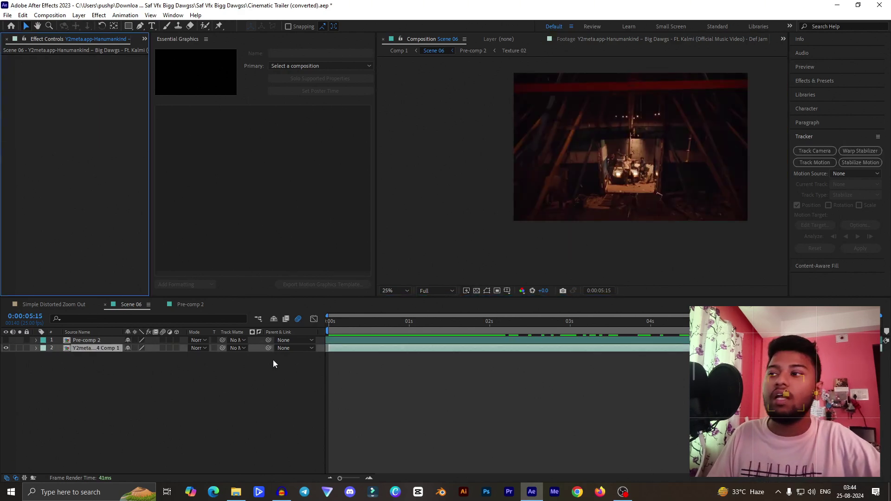
Step: Make the BIG DAWGS Pre-comp 2 layer visible again in Scene 06
click(97, 341)
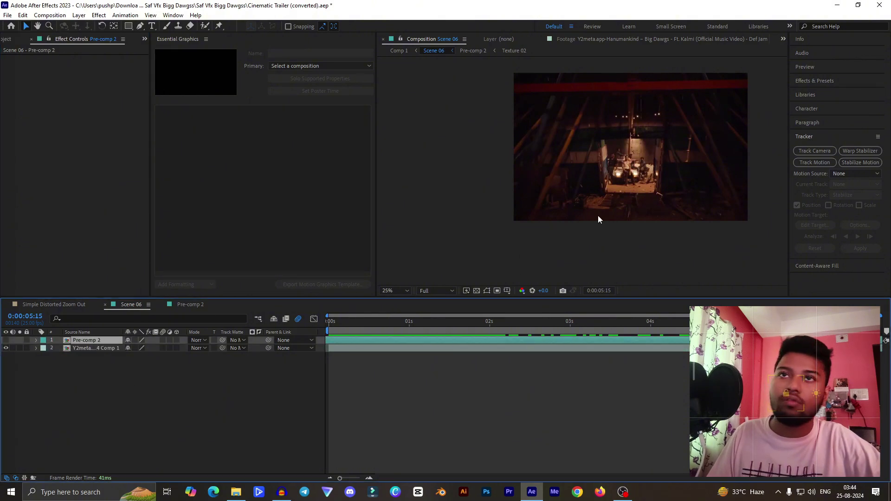
click(5, 340)
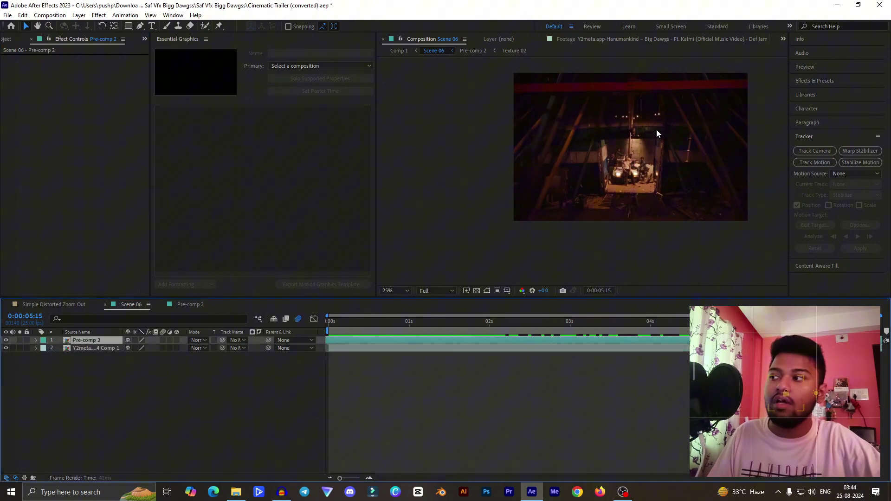
scroll(533, 211, down, 2)
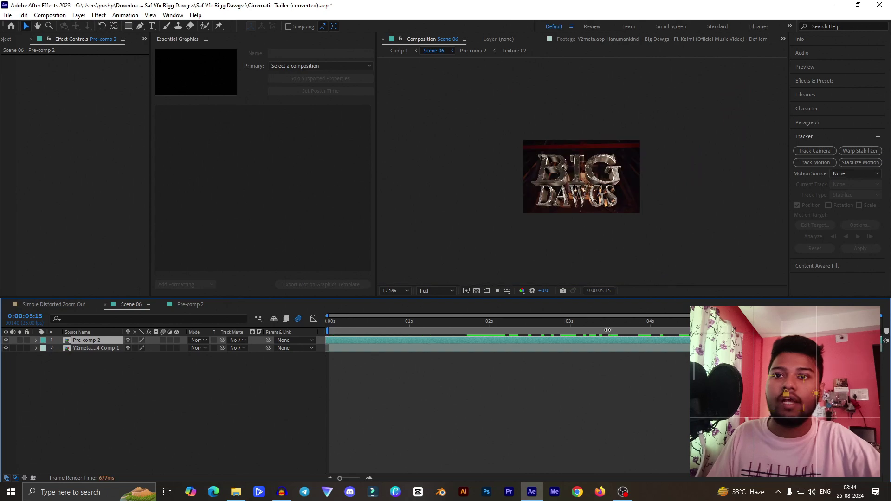
Step: Scrub from the start through 0:00:01:17 to the end, reviewing the metallic title over the footage
drag(357, 322, 322, 323)
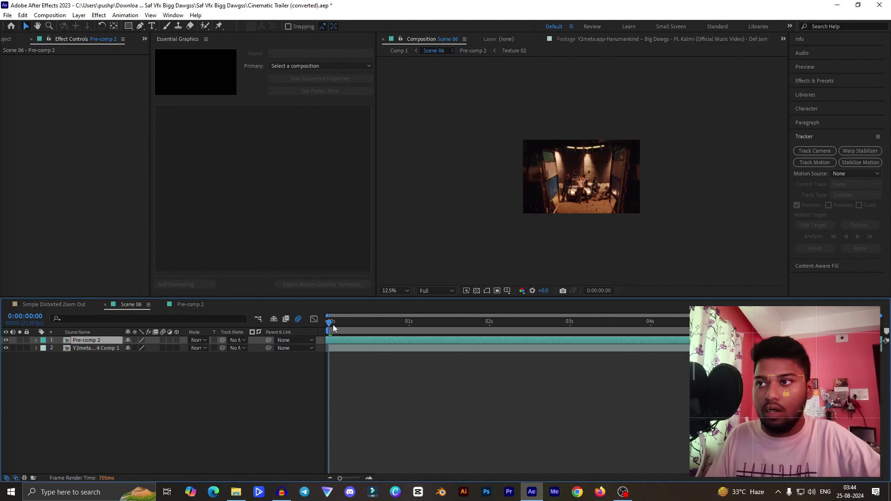
click(378, 323)
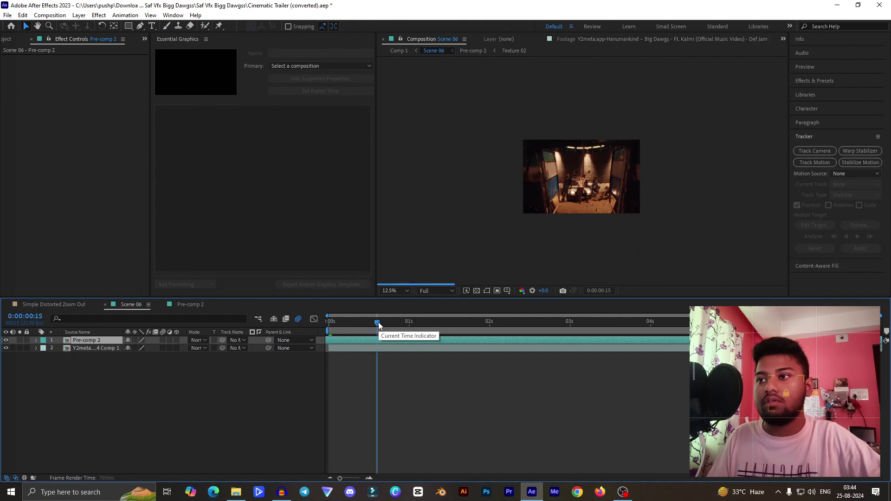
click(464, 326)
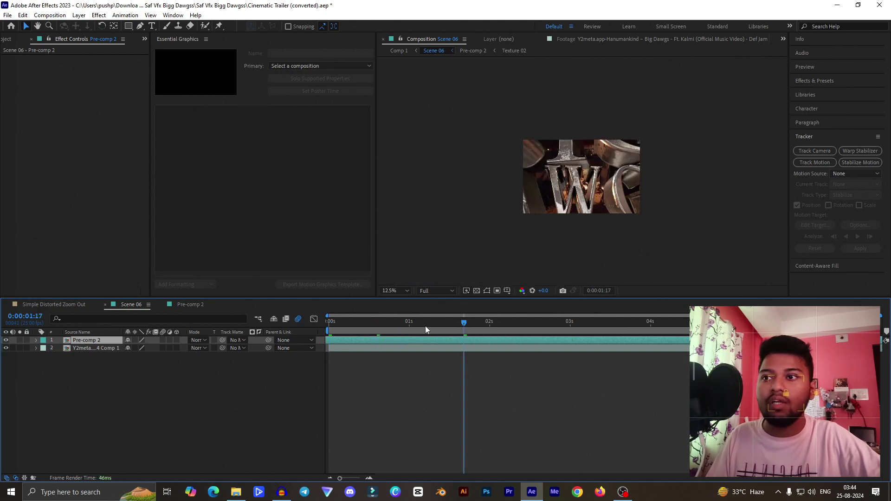
drag(403, 324, 423, 325)
click(444, 331)
key(End)
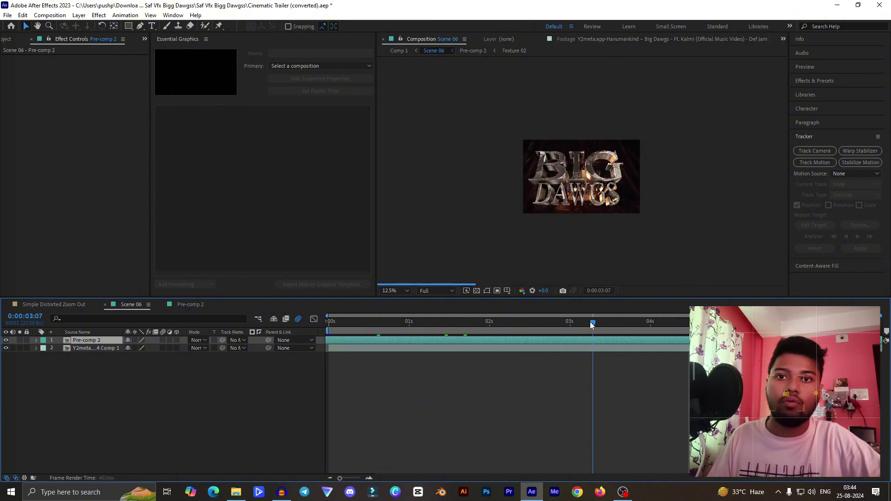
key(Page_Down)
key(Page_Down)
key(Page_Down)
key(Page_Down)
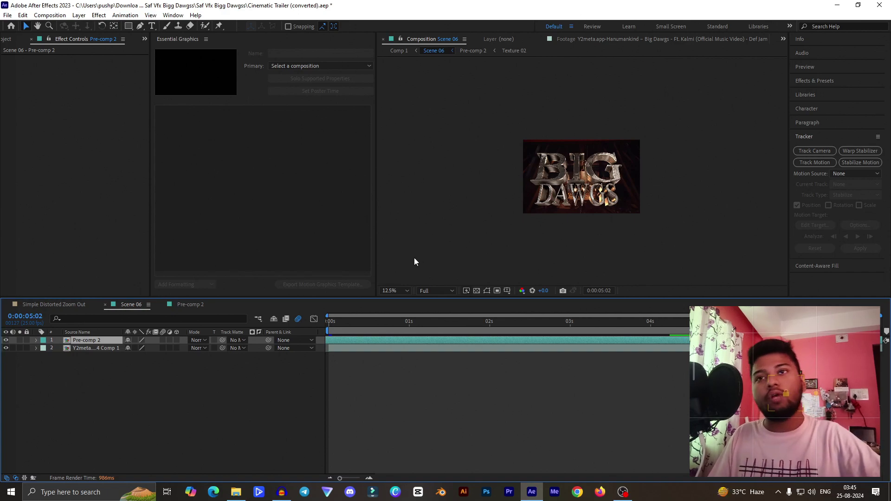
drag(441, 325, 711, 341)
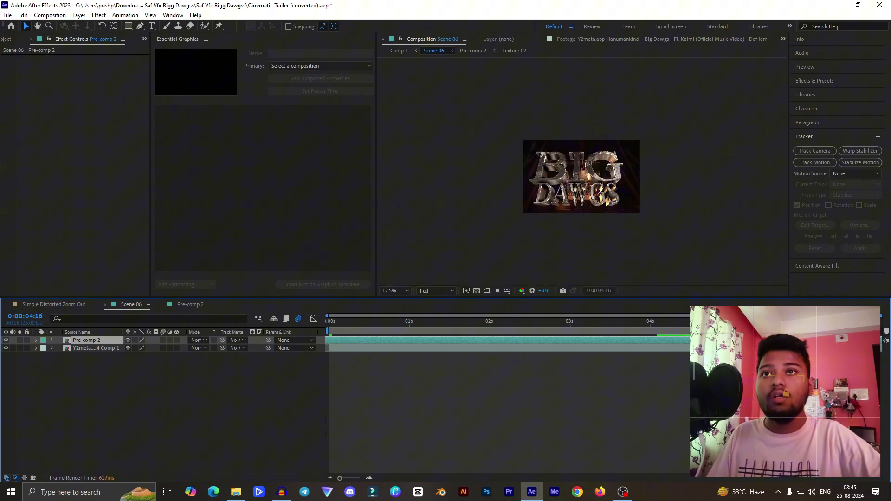